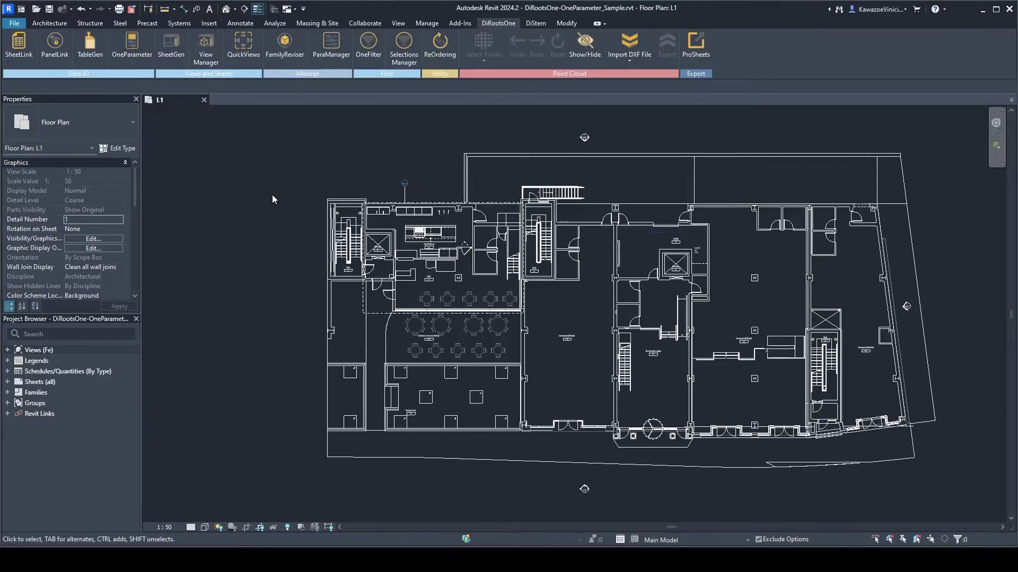
Launch OneParameter and move its window further left.
{"action": "left_click", "coordinate": [134, 60]}
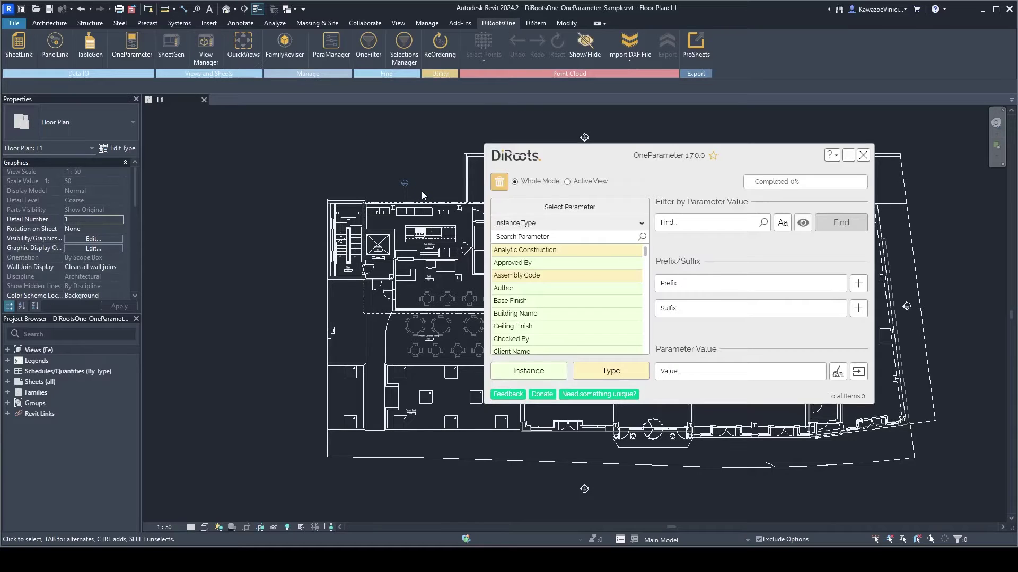
{"action": "left_click_drag", "start_coordinate": [714, 153], "coordinate": [570, 152]}
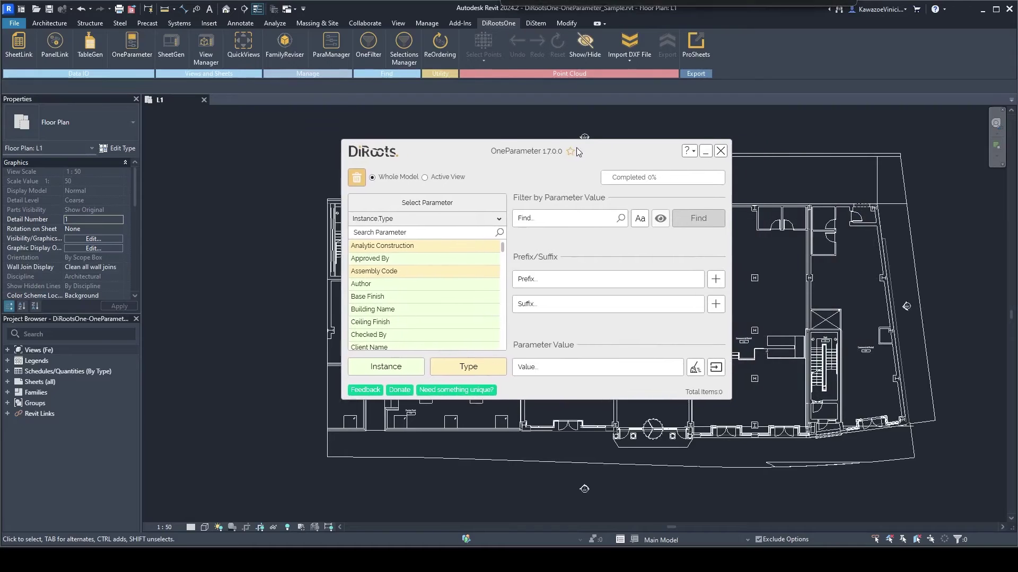
{"action": "scroll", "coordinate": [411, 265], "scroll_direction": "down", "scroll_amount": 10}
{"action": "scroll", "coordinate": [415, 286], "scroll_direction": "up", "scroll_amount": 10}
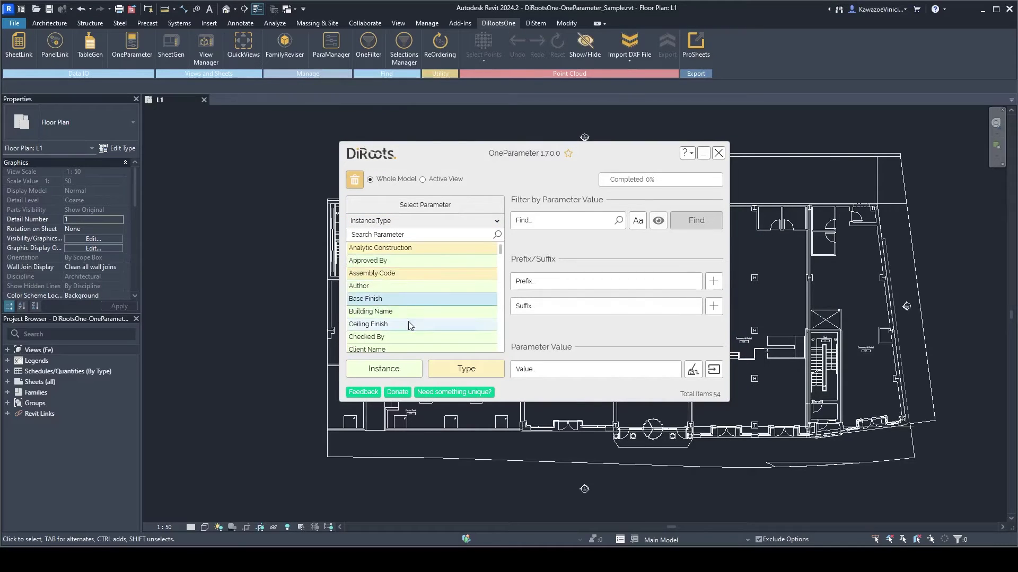
Try OneParameter's instance/type filter, the Author parameter, and the active-view versus whole-model scope.
{"action": "left_click", "coordinate": [415, 225]}
{"action": "left_click", "coordinate": [416, 224]}
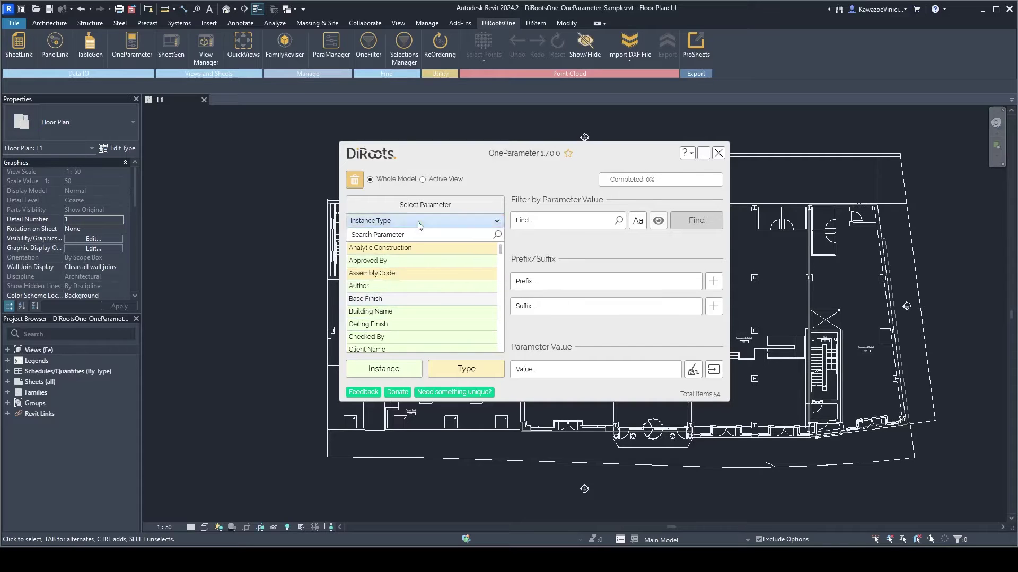
{"action": "left_click", "coordinate": [399, 374]}
{"action": "left_click", "coordinate": [400, 374]}
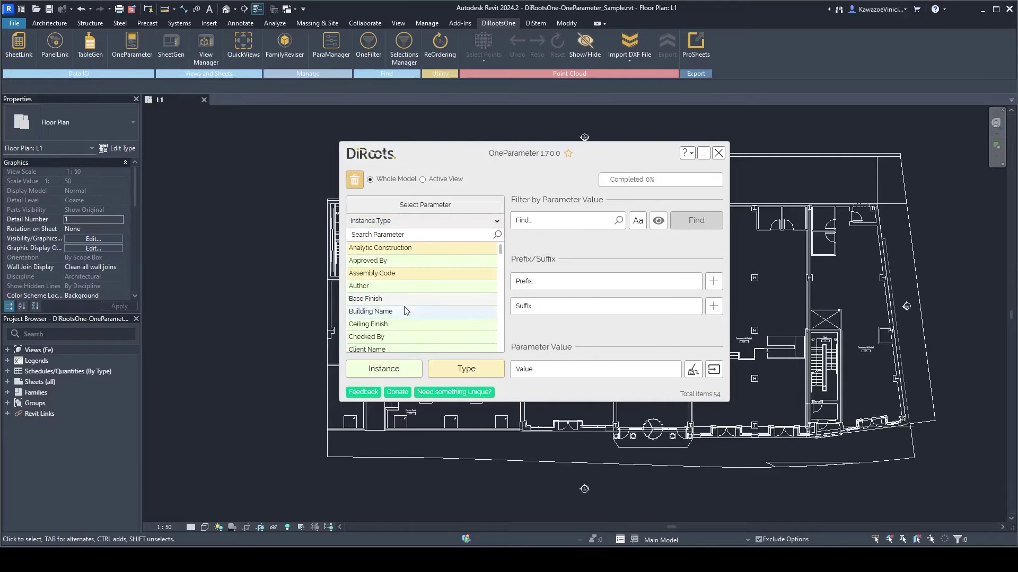
{"action": "left_click", "coordinate": [421, 234]}
{"action": "left_click", "coordinate": [422, 286]}
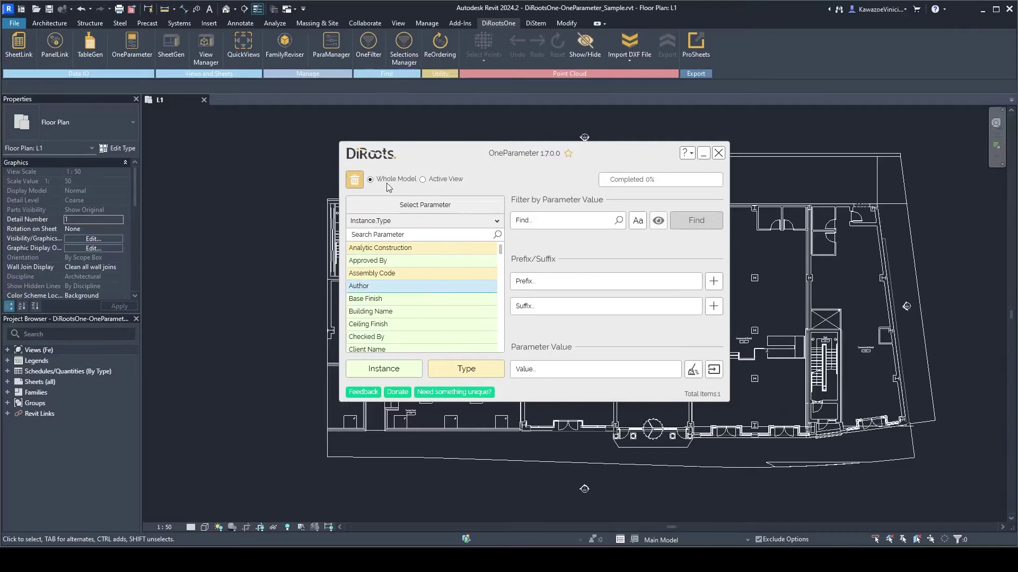
{"action": "left_click", "coordinate": [423, 180]}
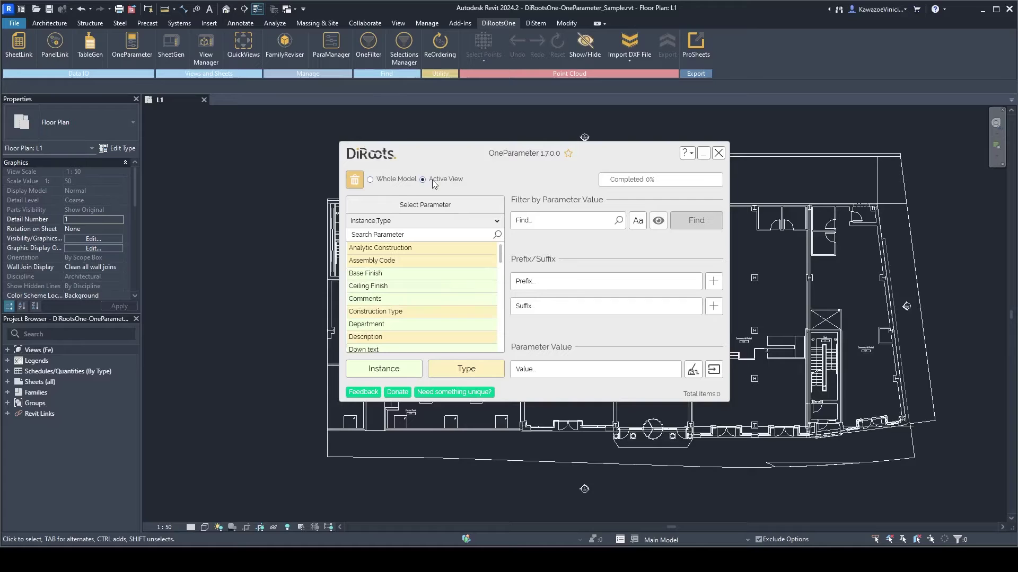
{"action": "left_click", "coordinate": [404, 183]}
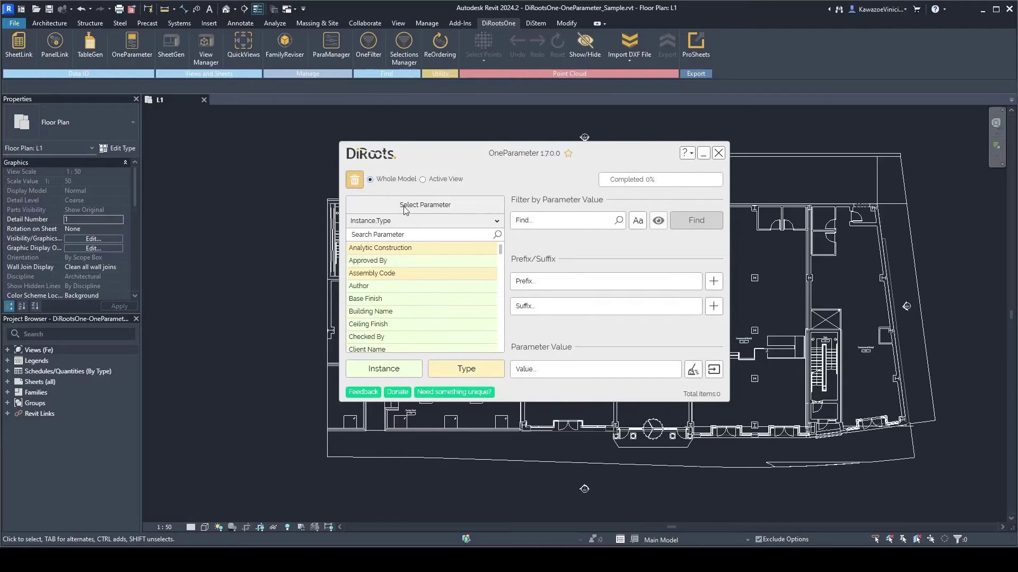
Scroll through the parameter list, then close OneParameter.
{"action": "scroll", "coordinate": [476, 335], "scroll_direction": "down", "scroll_amount": 12}
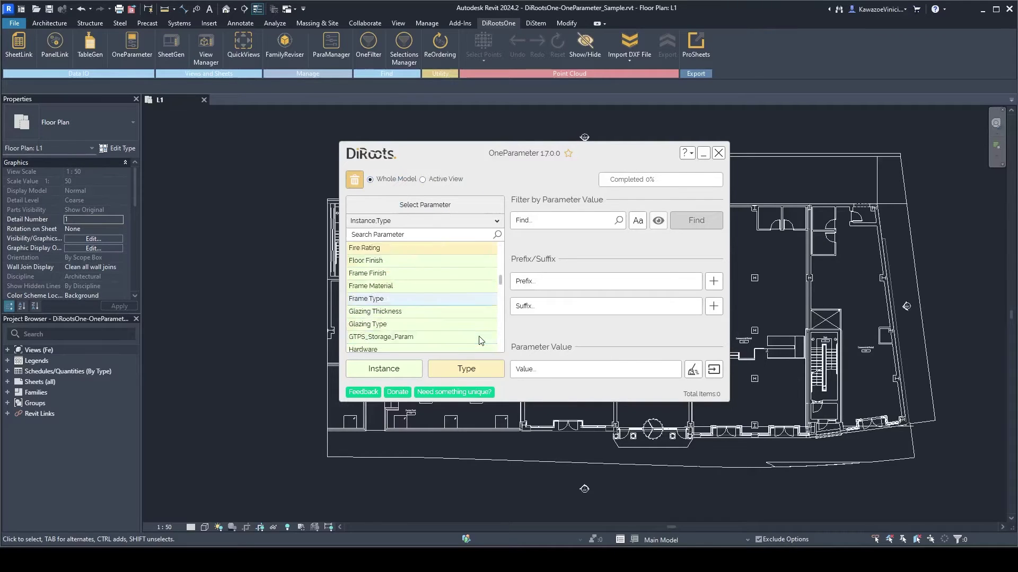
{"action": "scroll", "coordinate": [476, 335], "scroll_direction": "down", "scroll_amount": 10}
{"action": "scroll", "coordinate": [469, 336], "scroll_direction": "up", "scroll_amount": 8}
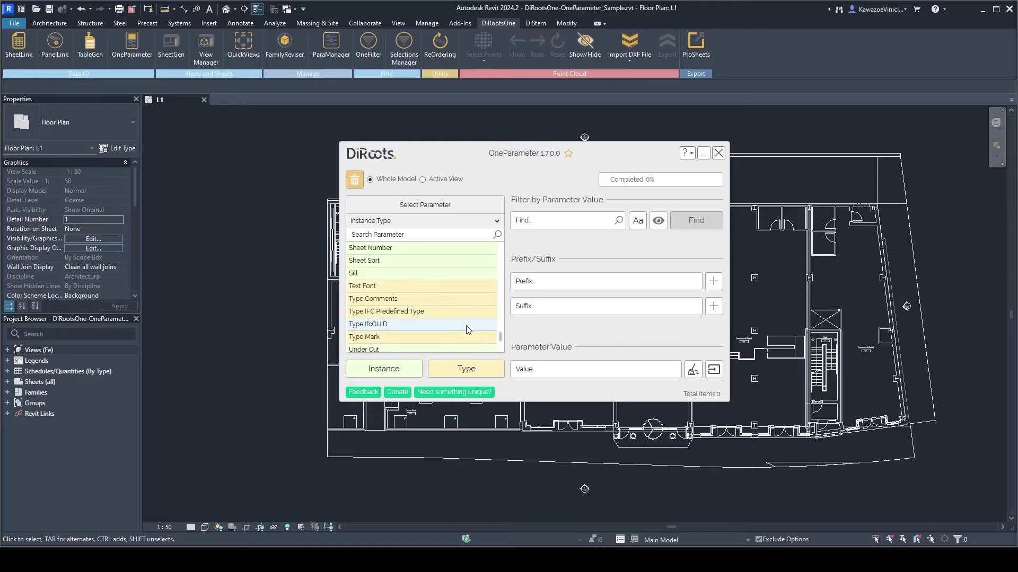
{"action": "scroll", "coordinate": [467, 337], "scroll_direction": "up", "scroll_amount": 15}
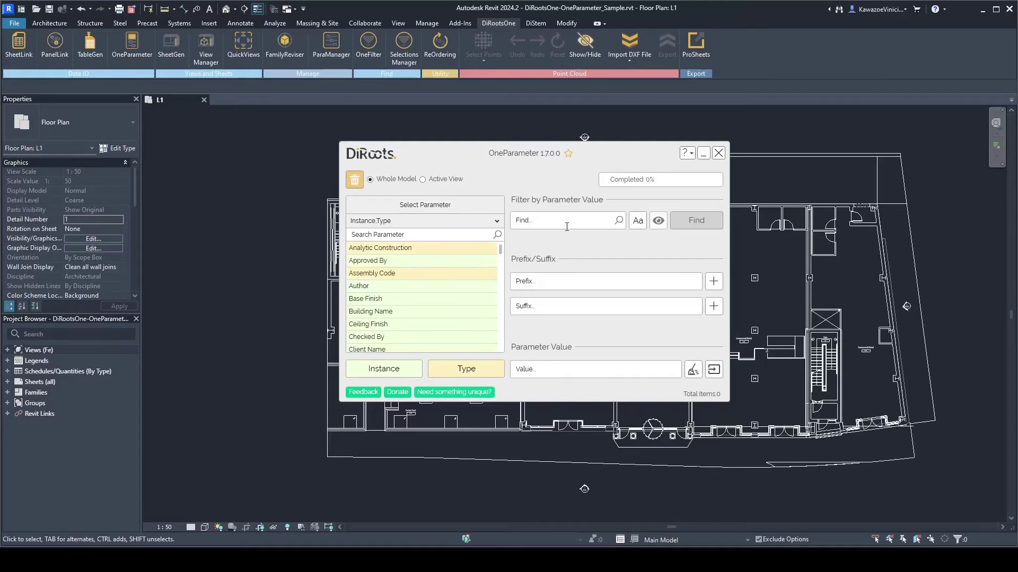
{"action": "left_click", "coordinate": [719, 153]}
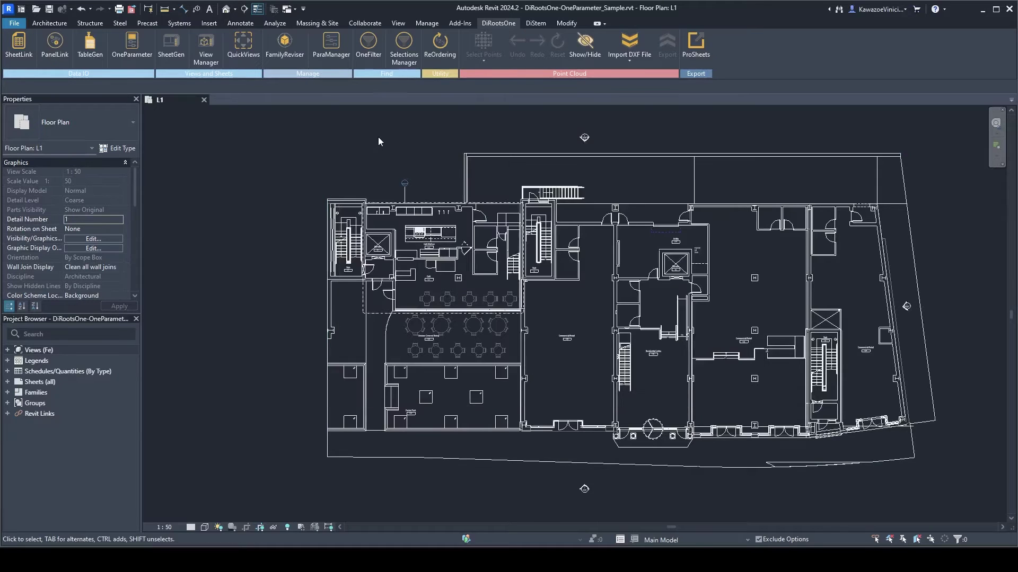
In ParaManager, add a new parameter and rename it 'Test Parameter' on the Categories tab.
{"action": "left_click", "coordinate": [341, 49]}
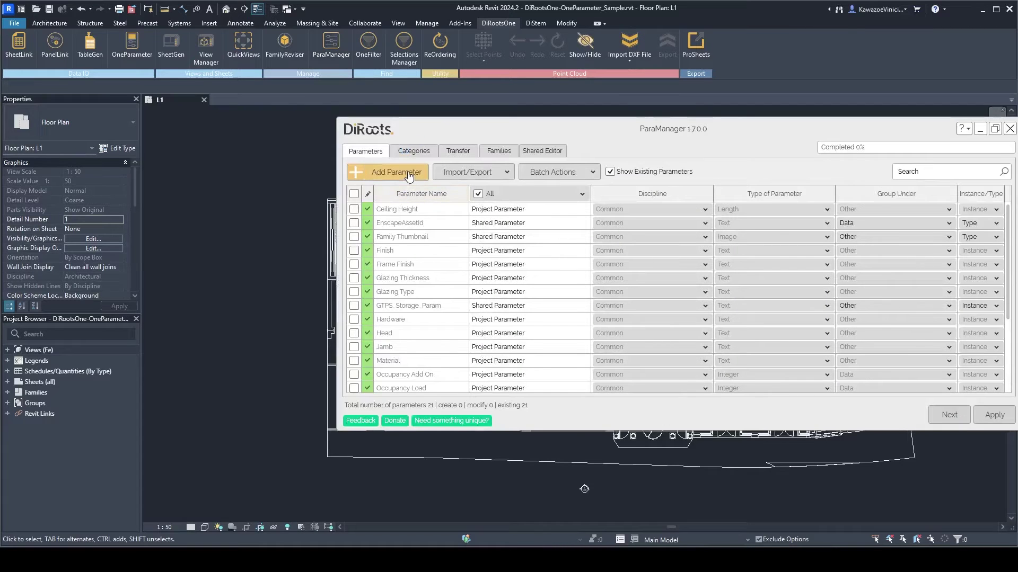
{"action": "left_click", "coordinate": [391, 172]}
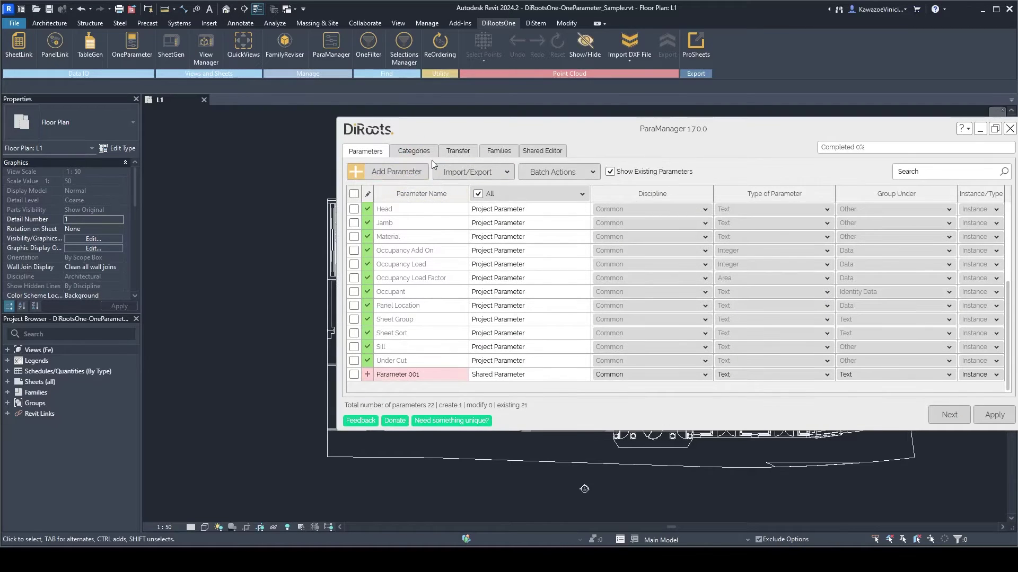
{"action": "left_click", "coordinate": [417, 153]}
{"action": "double_click", "coordinate": [419, 375]}
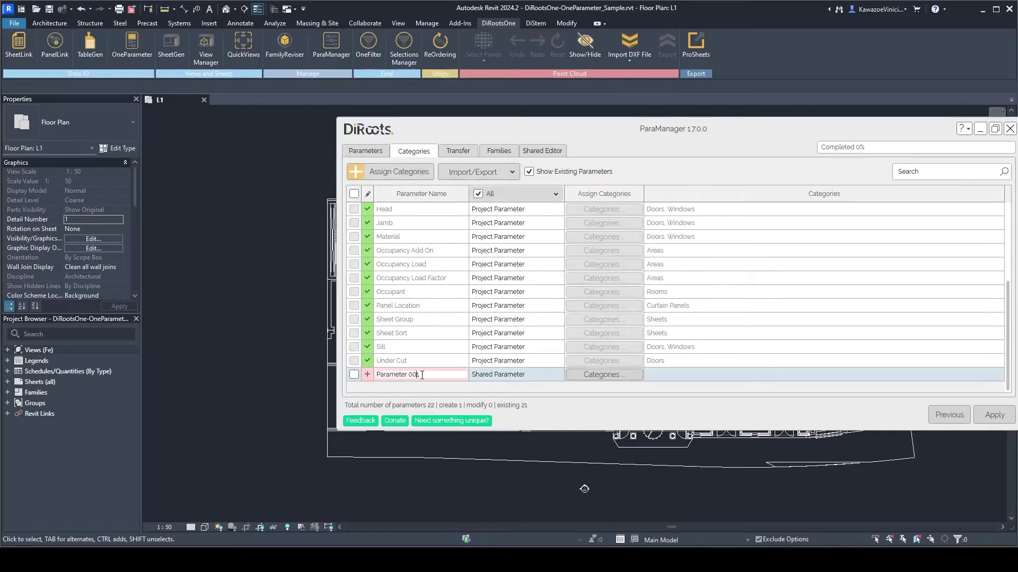
{"action": "type", "text": "Test Parameter"}
Assign Test Parameter to the Furniture category and apply it to the project.
{"action": "left_click", "coordinate": [600, 374]}
{"action": "left_click", "coordinate": [608, 190]}
{"action": "type", "text": "fur"}
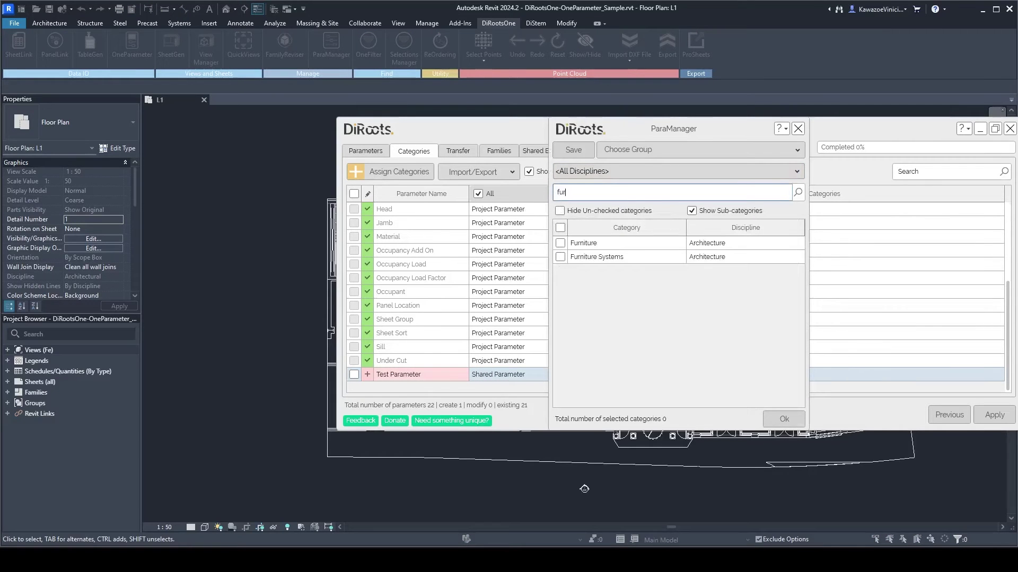
{"action": "left_click", "coordinate": [561, 243]}
{"action": "left_click", "coordinate": [784, 419]}
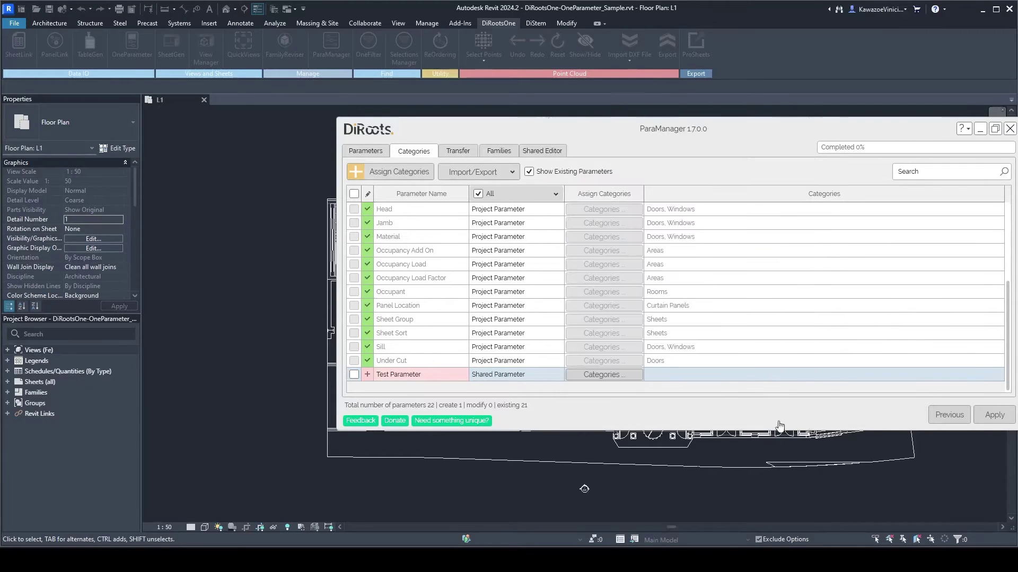
{"action": "left_click", "coordinate": [994, 415]}
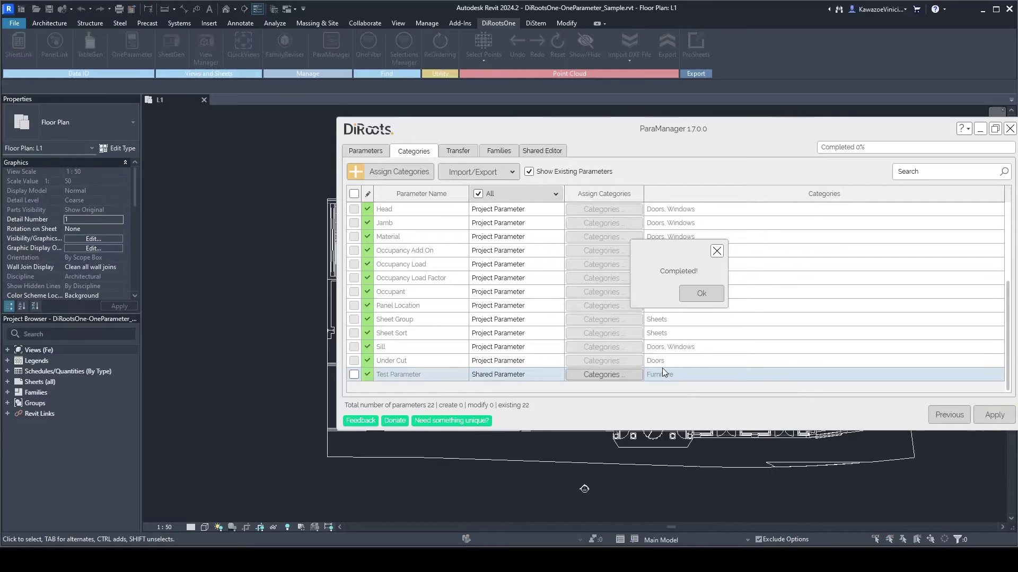
{"action": "left_click", "coordinate": [701, 293]}
{"action": "left_click", "coordinate": [1010, 128]}
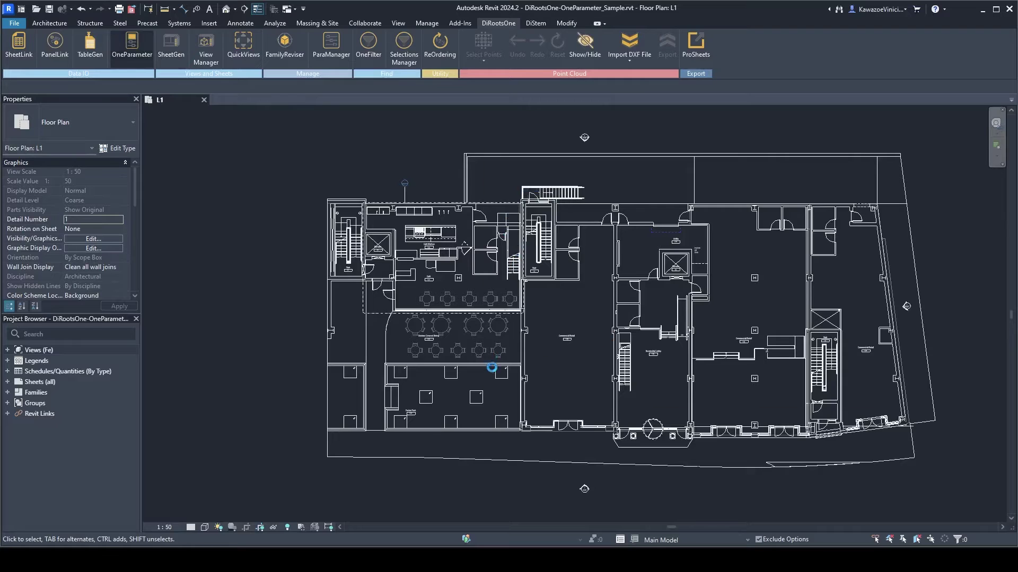
Pick Test Parameter from OneParameter's parameter list and drag the window aside.
{"action": "scroll", "coordinate": [580, 270], "scroll_direction": "down", "scroll_amount": 10}
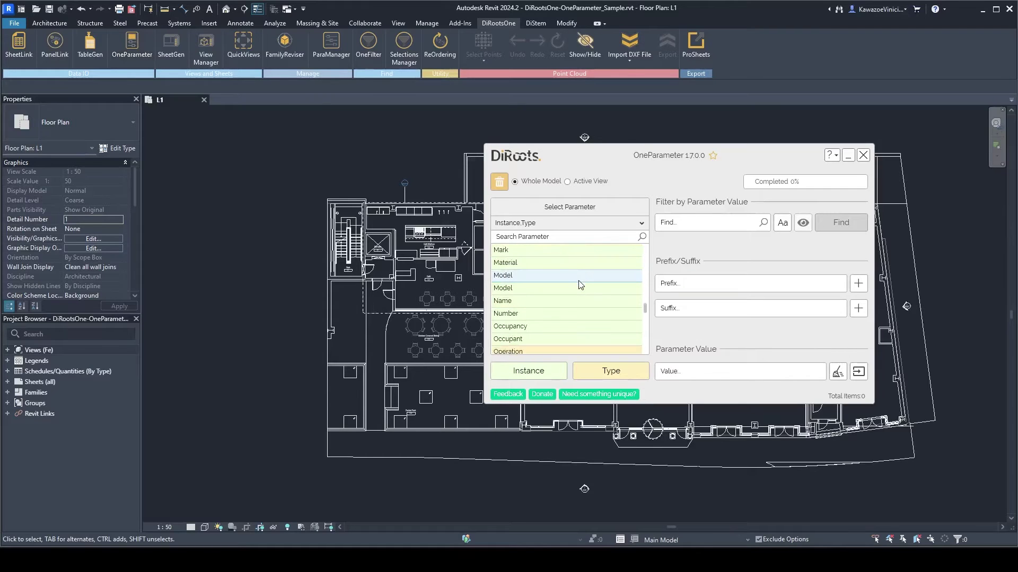
{"action": "scroll", "coordinate": [579, 286], "scroll_direction": "down", "scroll_amount": 10}
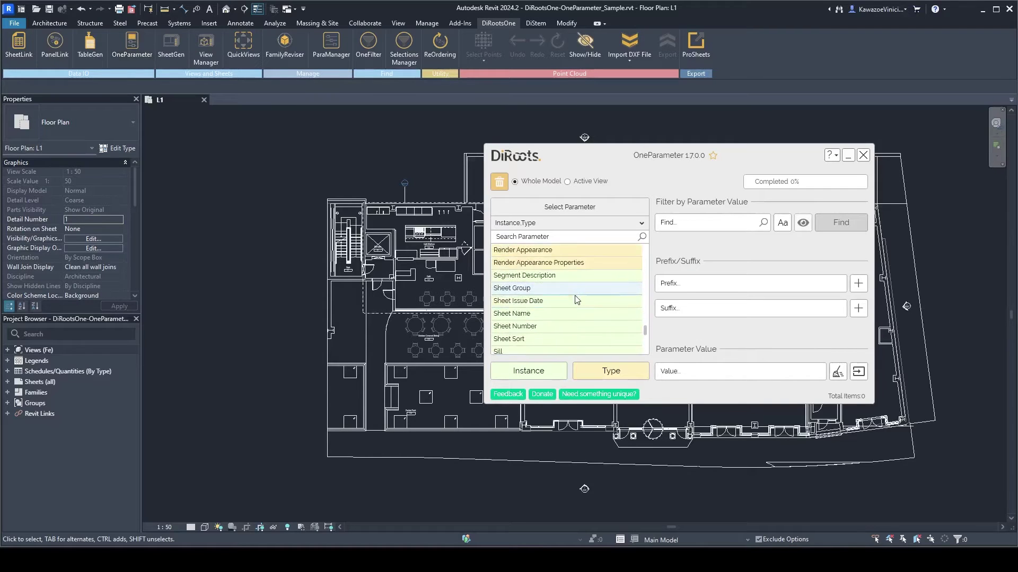
{"action": "scroll", "coordinate": [556, 325], "scroll_direction": "down", "scroll_amount": 2}
{"action": "left_click", "coordinate": [521, 291]}
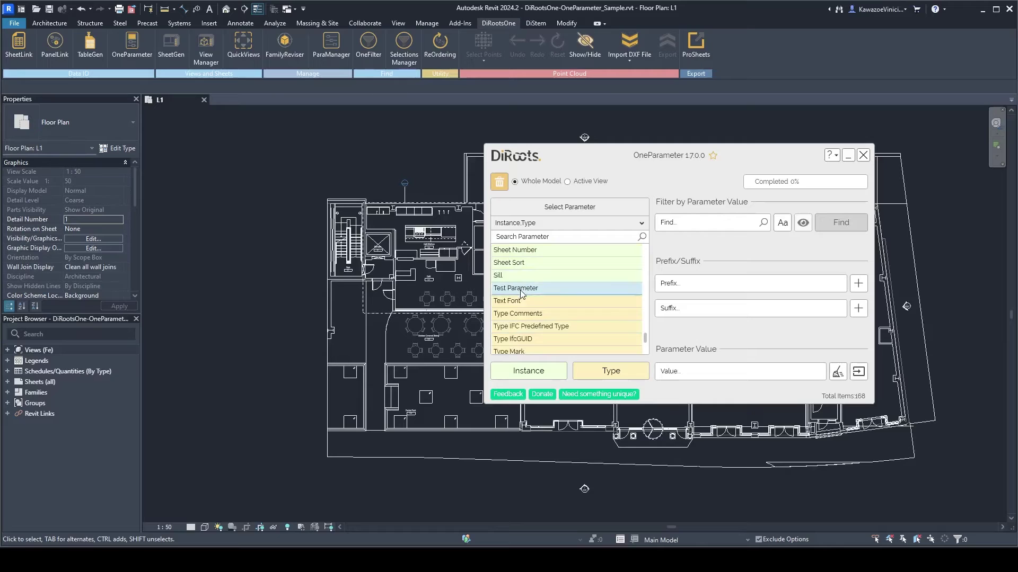
{"action": "left_click_drag", "start_coordinate": [655, 157], "coordinate": [522, 163]}
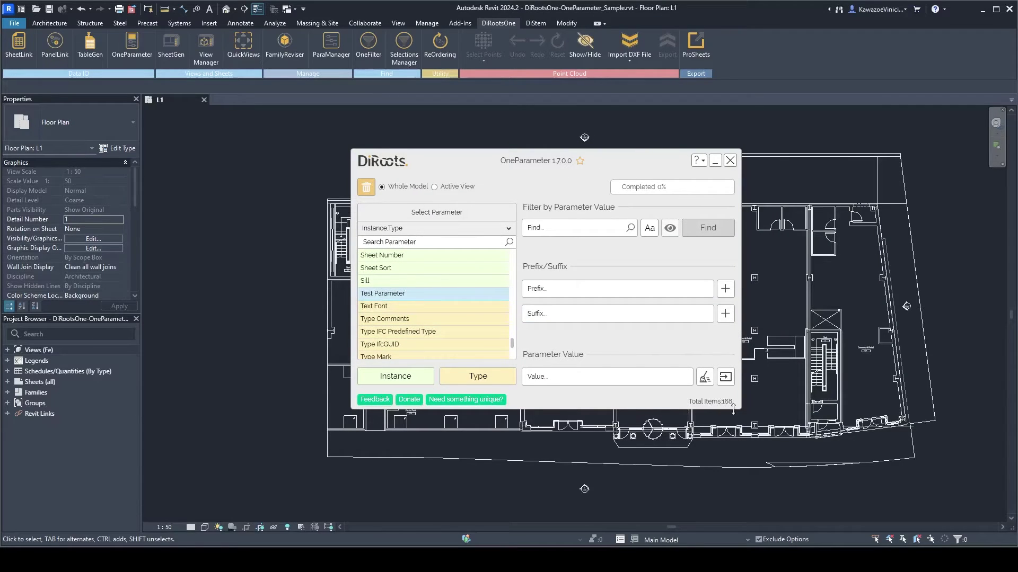
{"action": "left_click_drag", "start_coordinate": [559, 165], "coordinate": [447, 148]}
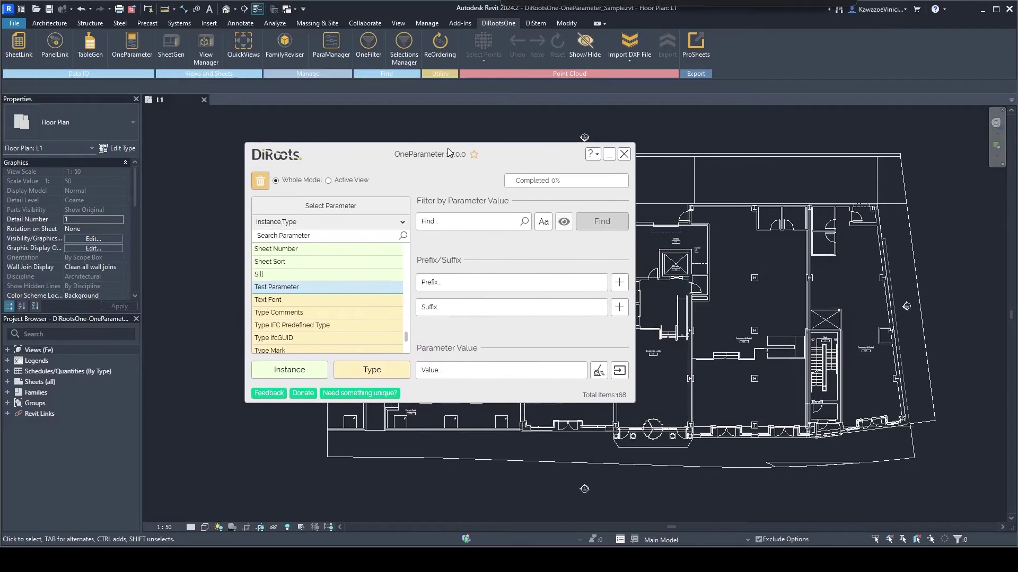
{"action": "scroll", "coordinate": [734, 253], "scroll_direction": "down", "scroll_amount": 1}
{"action": "middle_click_drag", "start_coordinate": [734, 254], "coordinate": [879, 252]}
{"action": "scroll", "coordinate": [636, 254], "scroll_direction": "up", "scroll_amount": 1}
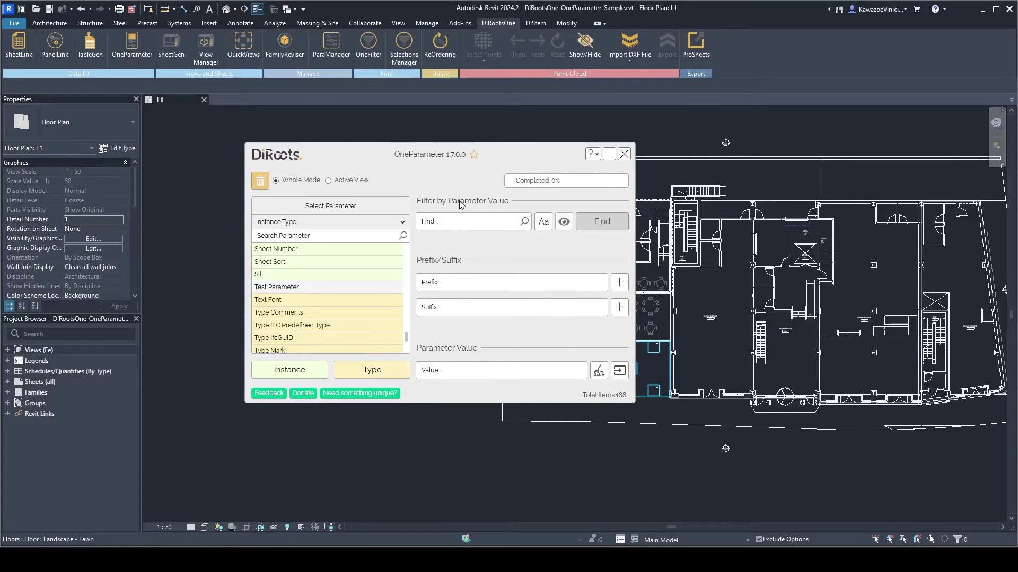
{"action": "left_click_drag", "start_coordinate": [489, 158], "coordinate": [371, 120]}
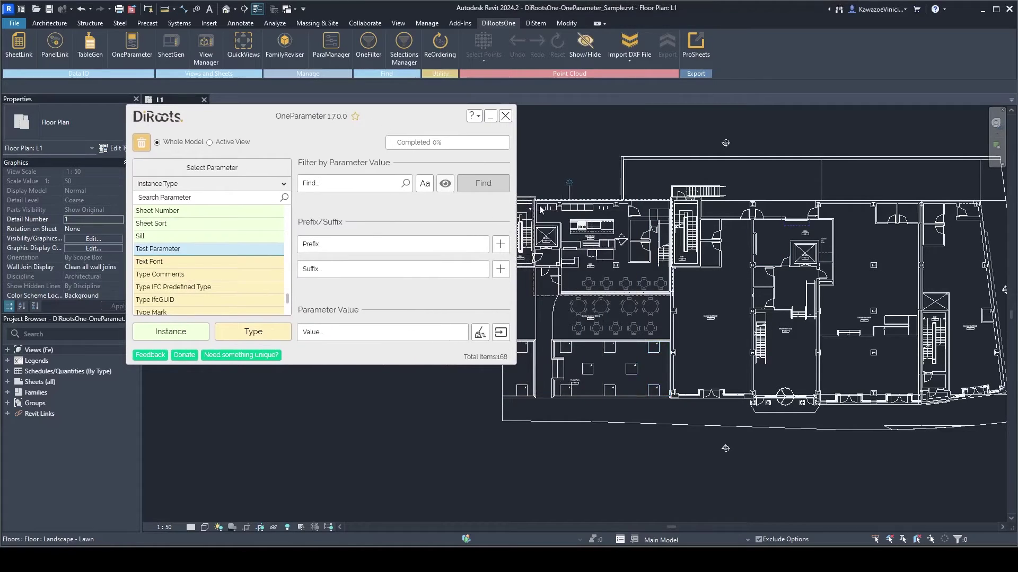
Set Test Parameter to 'Furniture 01' on two dining tables in Properties.
{"action": "scroll", "coordinate": [606, 293], "scroll_direction": "up", "scroll_amount": 4}
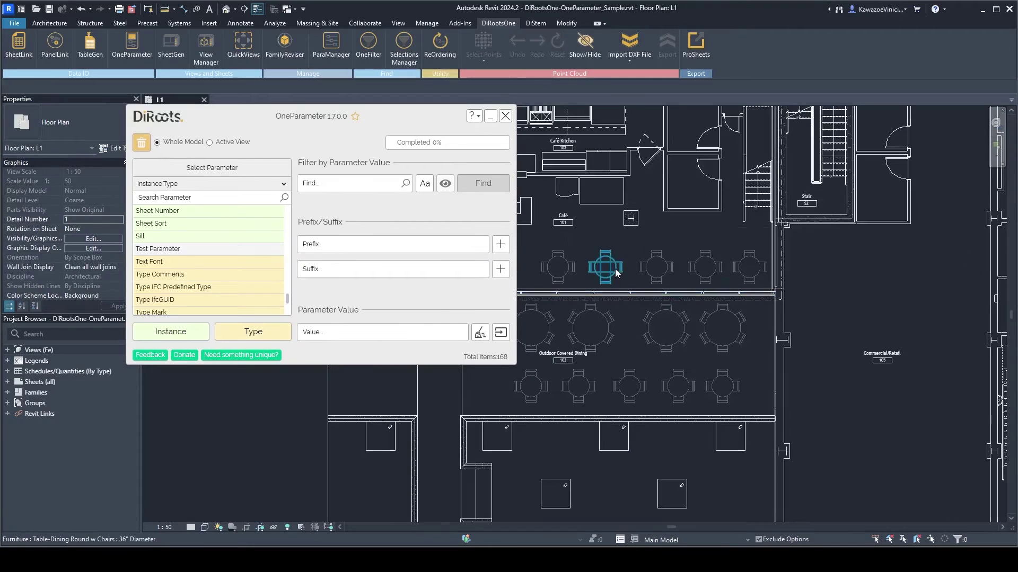
{"action": "left_click", "coordinate": [605, 267]}
{"action": "left_click", "coordinate": [663, 277]}
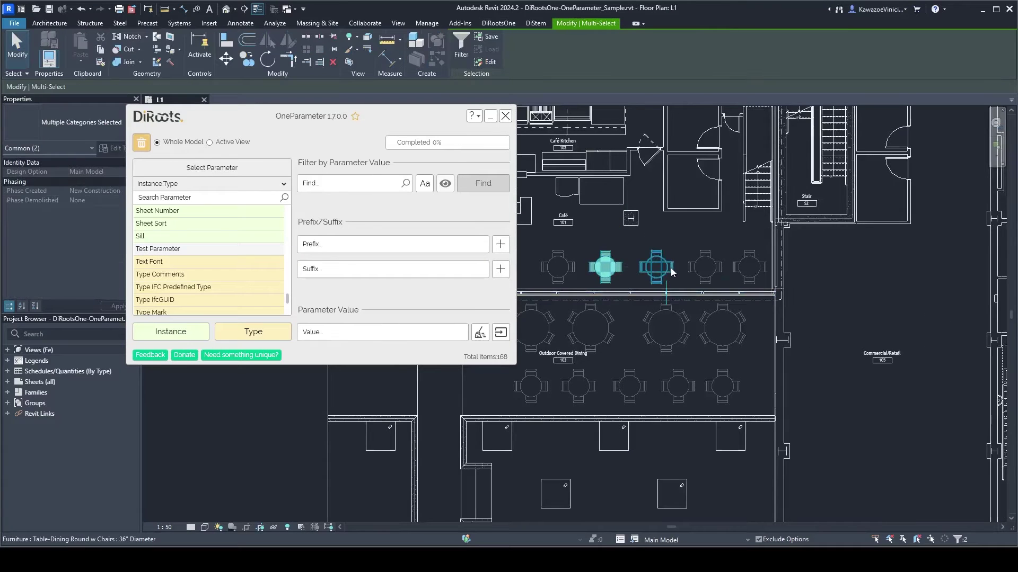
{"action": "left_click", "coordinate": [610, 273], "text": "ctrl"}
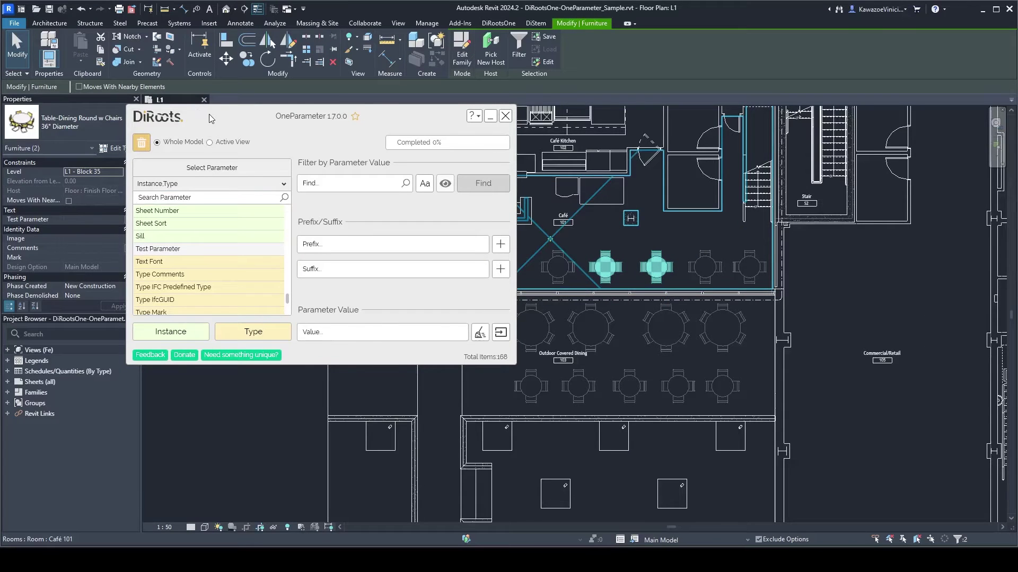
{"action": "left_click", "coordinate": [93, 220]}
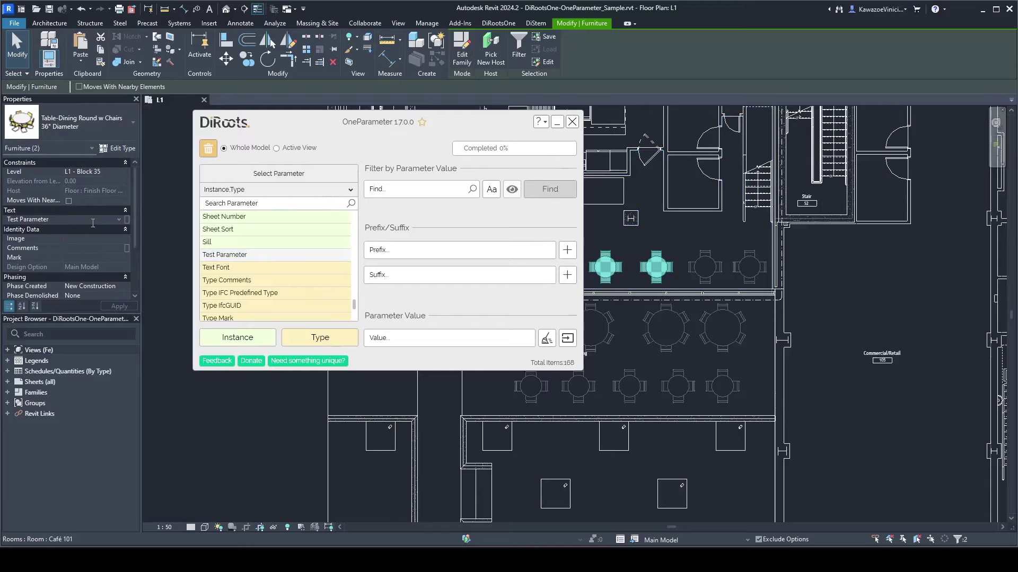
{"action": "type", "text": "Furniture 01"}
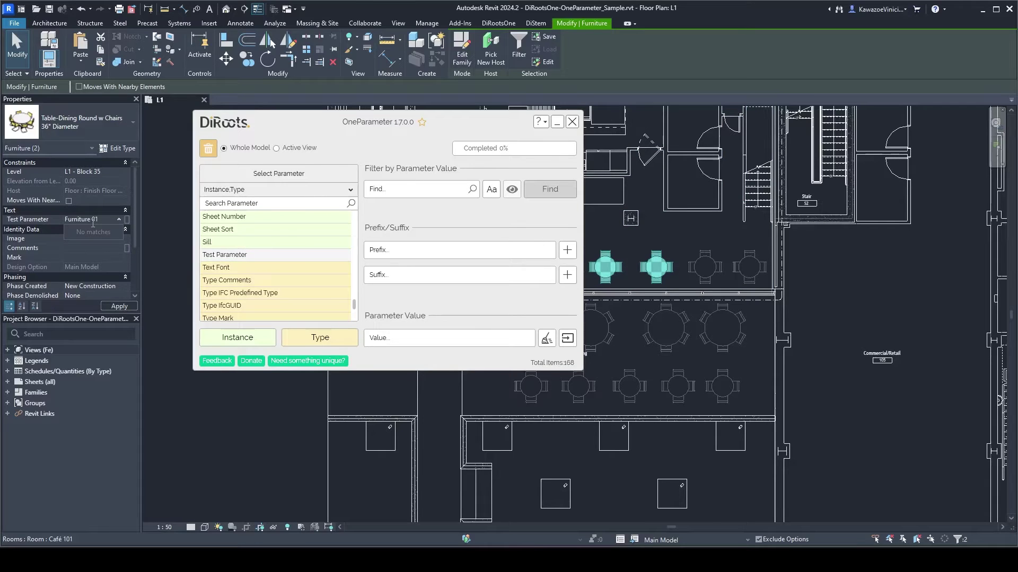
{"action": "key", "text": "Return"}
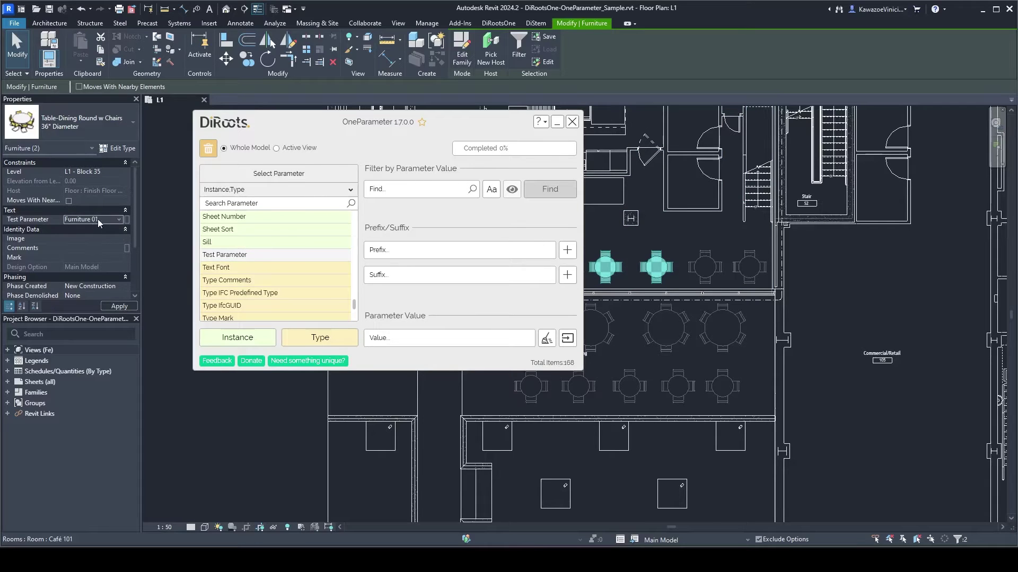
{"action": "left_click", "coordinate": [67, 219]}
{"action": "key", "text": "ctrl+c"}
{"action": "left_click", "coordinate": [220, 459]}
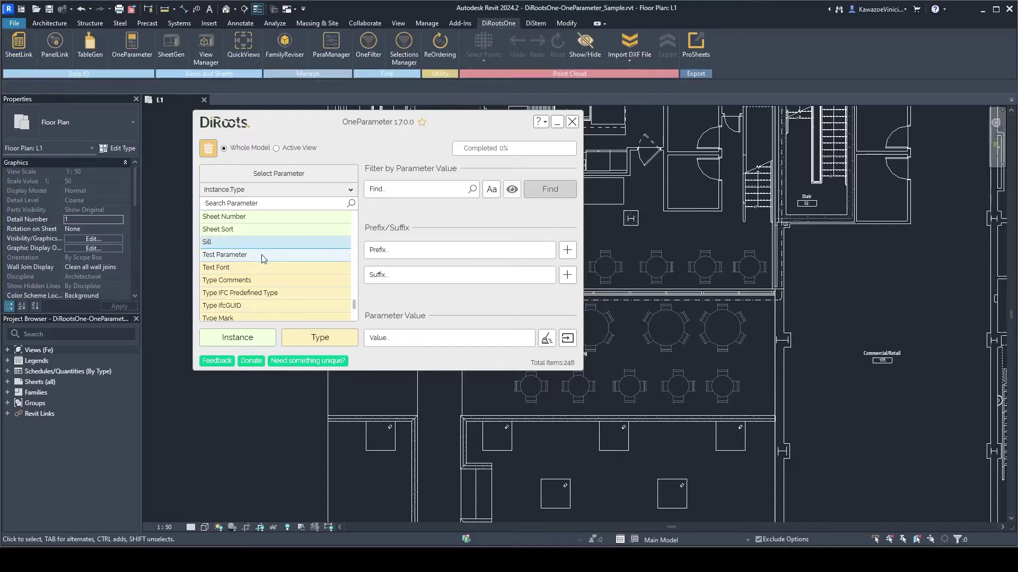
Filter OneParameter by value 'Furniture 01', show the 2 matching tables, and turn off case matching.
{"action": "left_click", "coordinate": [393, 187]}
{"action": "key", "text": "ctrl+v"}
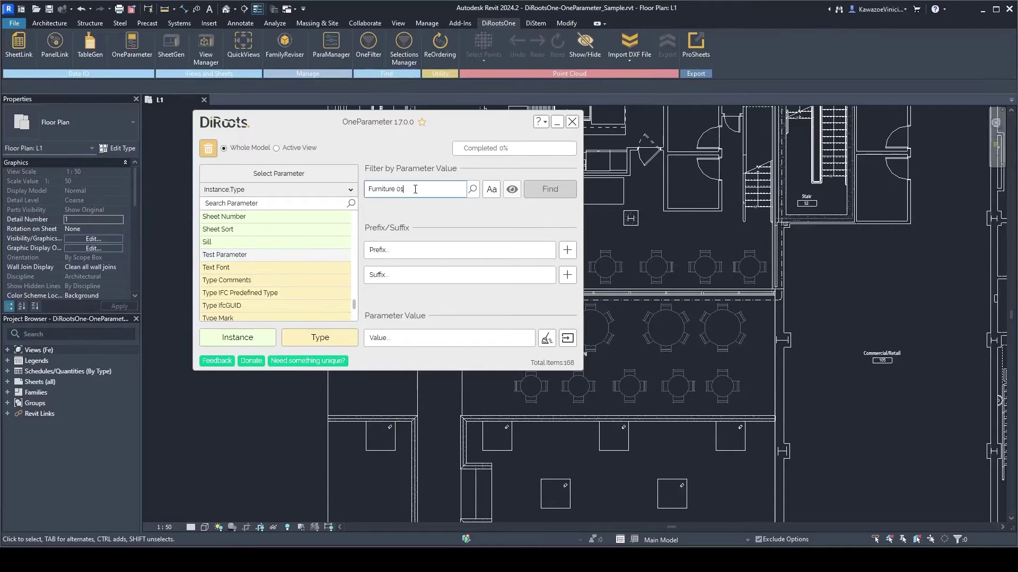
{"action": "left_click", "coordinate": [547, 194]}
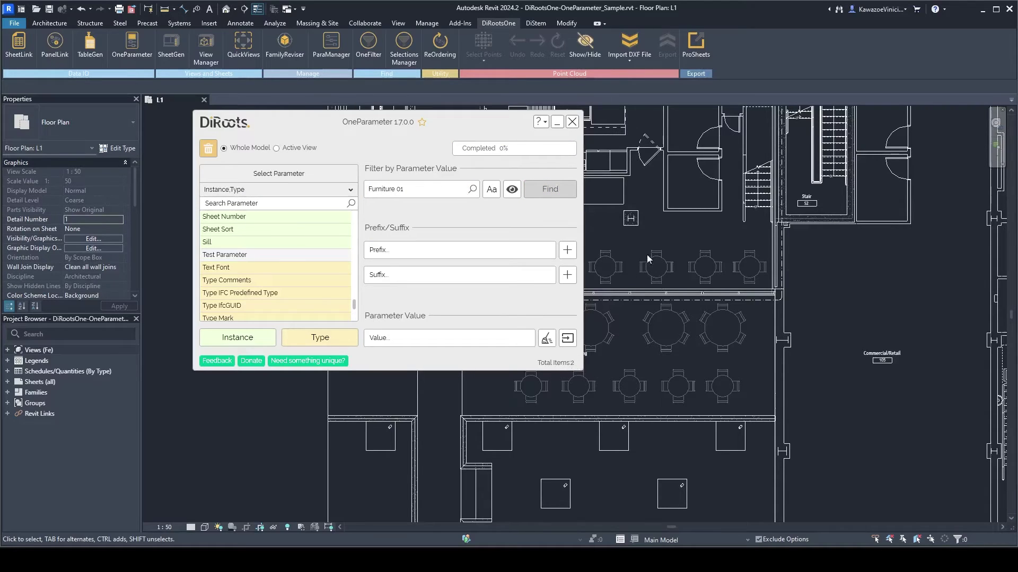
{"action": "left_click_drag", "start_coordinate": [379, 127], "coordinate": [327, 155]}
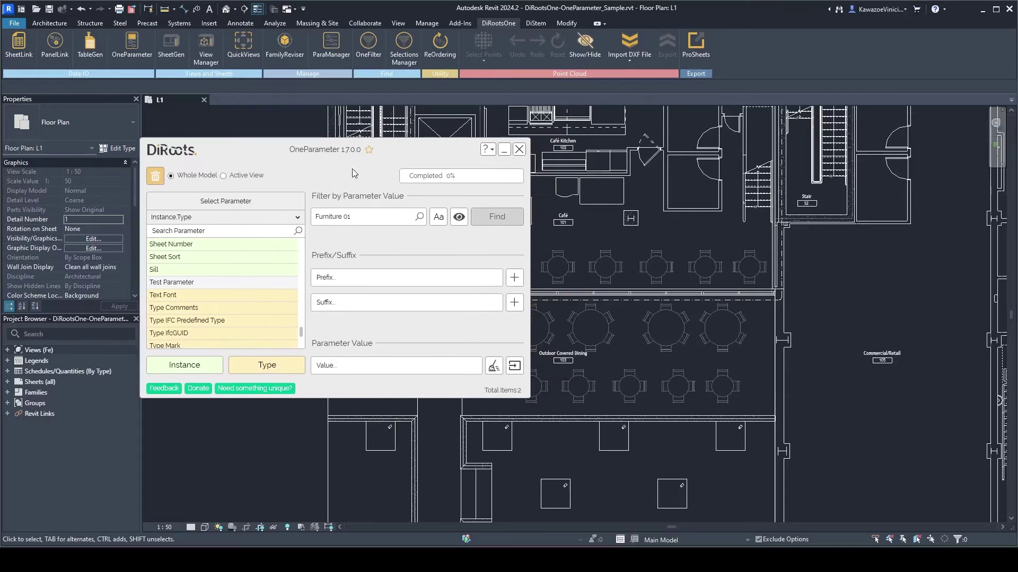
{"action": "left_click", "coordinate": [459, 222]}
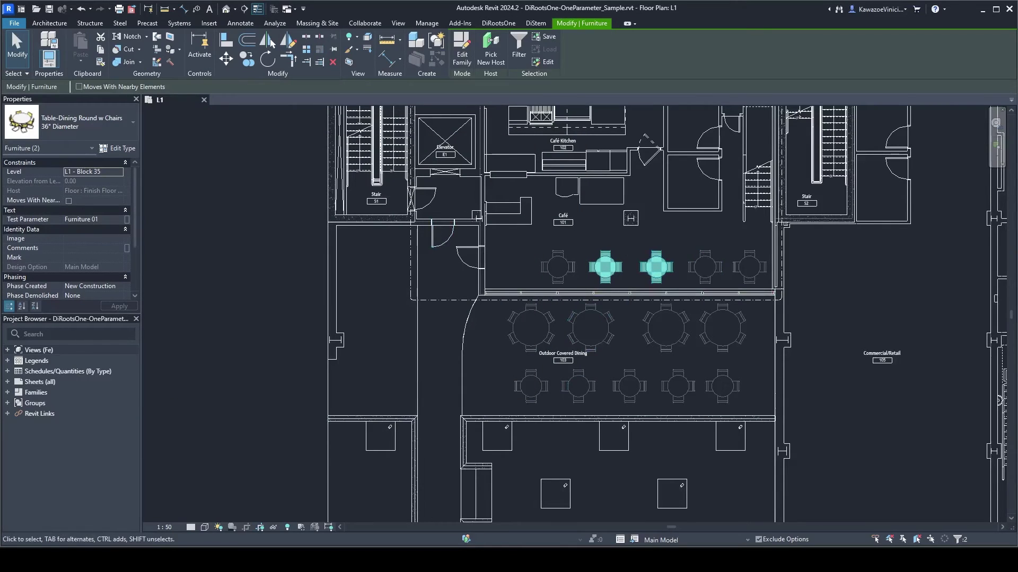
{"action": "left_click", "coordinate": [135, 513]}
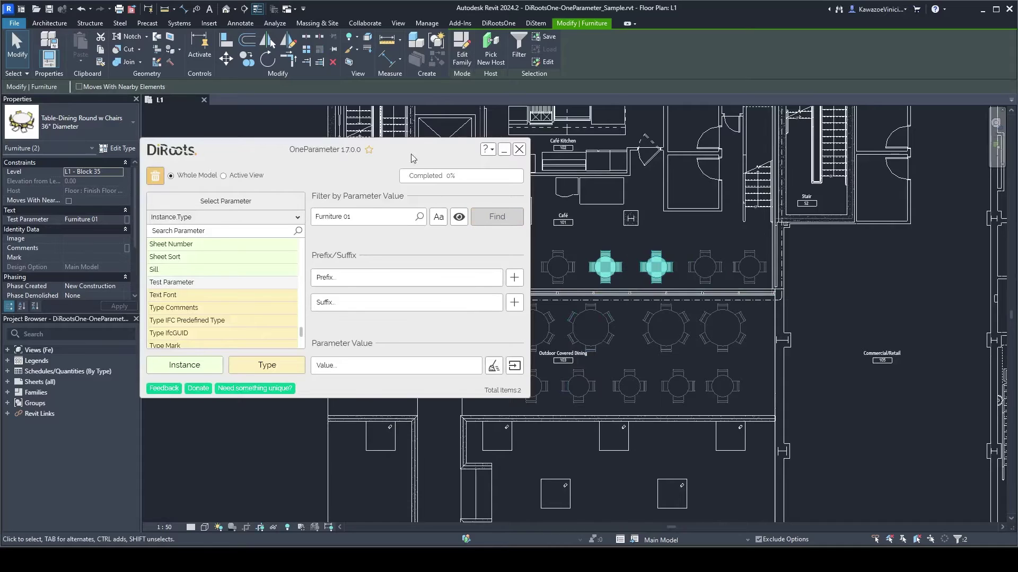
{"action": "left_click_drag", "start_coordinate": [407, 161], "coordinate": [451, 159]}
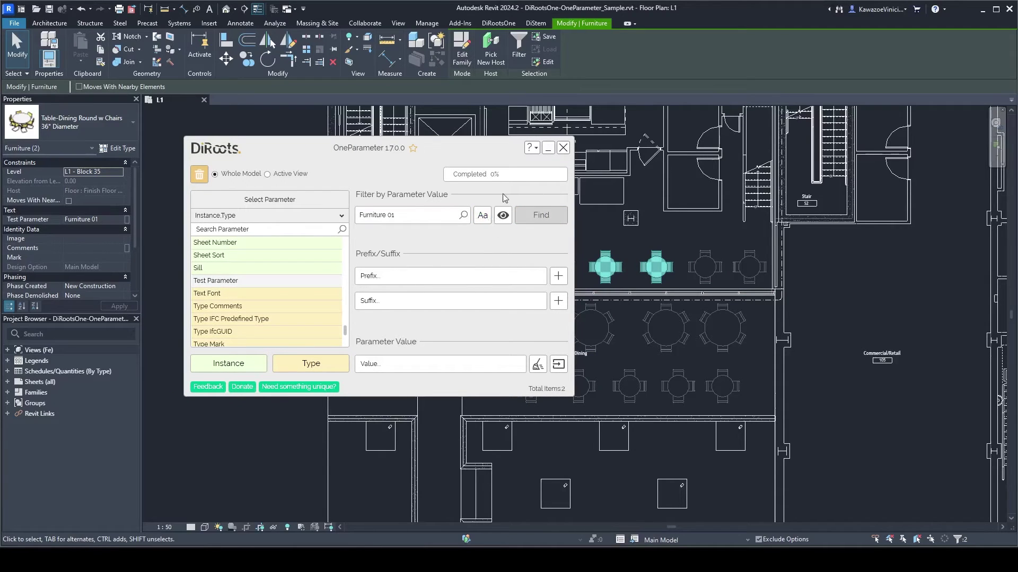
{"action": "left_click", "coordinate": [486, 216]}
{"action": "left_click_drag", "start_coordinate": [473, 141], "coordinate": [460, 126]}
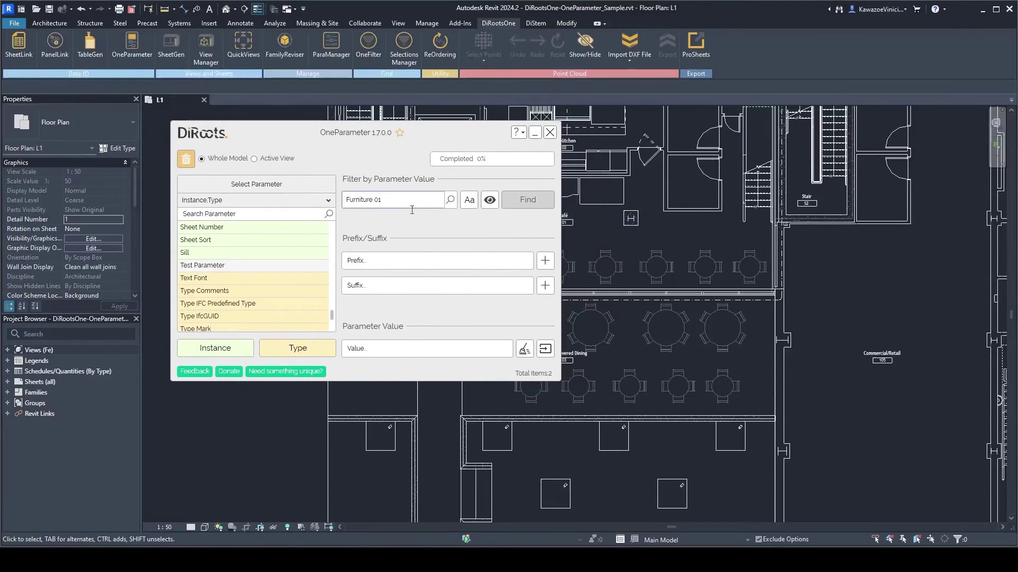
{"action": "left_click", "coordinate": [387, 262]}
Add the prefix 'Prefix_' to all filtered tables' Test Parameter values.
{"action": "left_click", "coordinate": [431, 284]}
{"action": "left_click", "coordinate": [428, 259]}
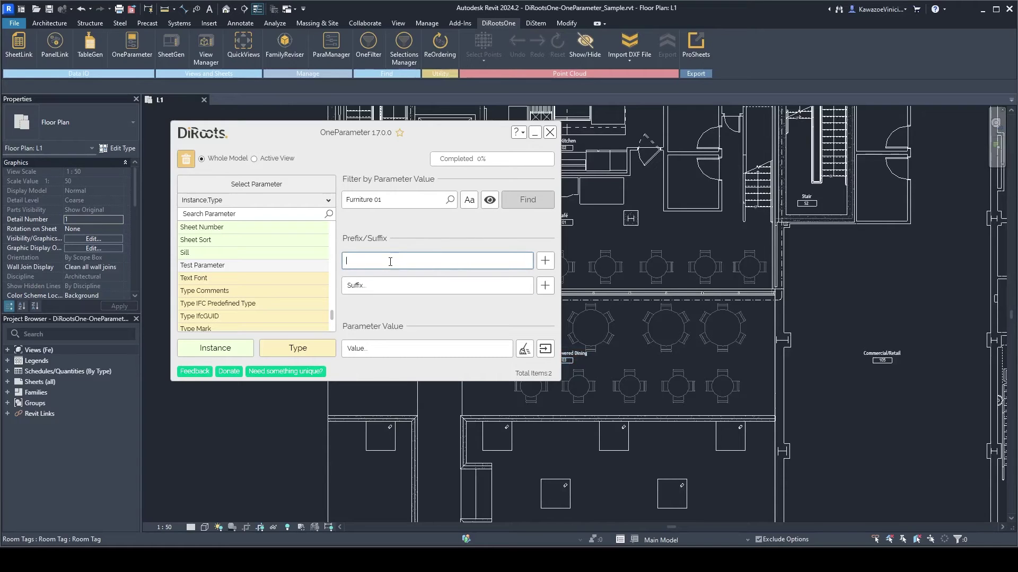
{"action": "left_click", "coordinate": [550, 262]}
{"action": "left_click_drag", "start_coordinate": [673, 248], "coordinate": [633, 235]}
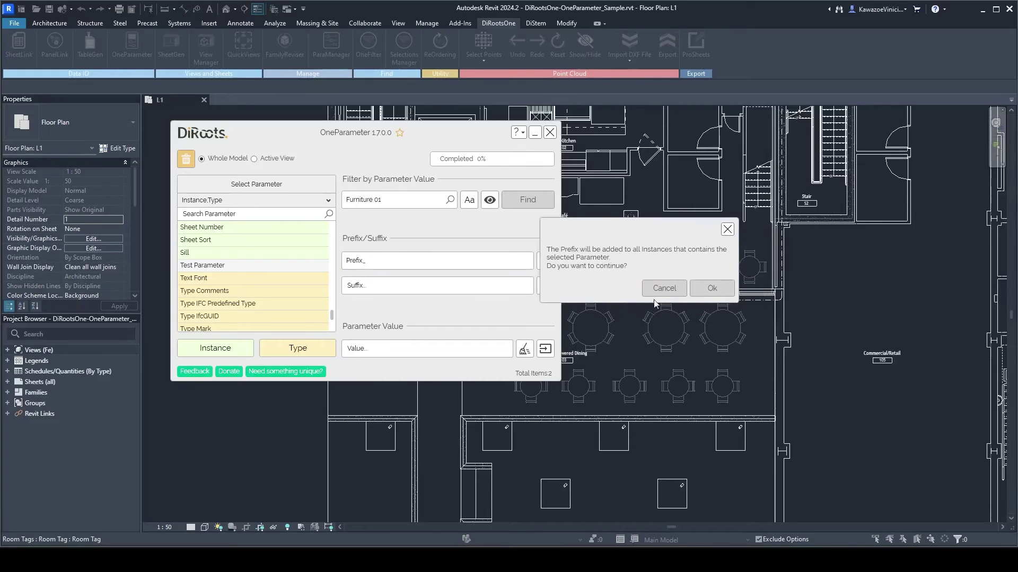
{"action": "left_click", "coordinate": [721, 287]}
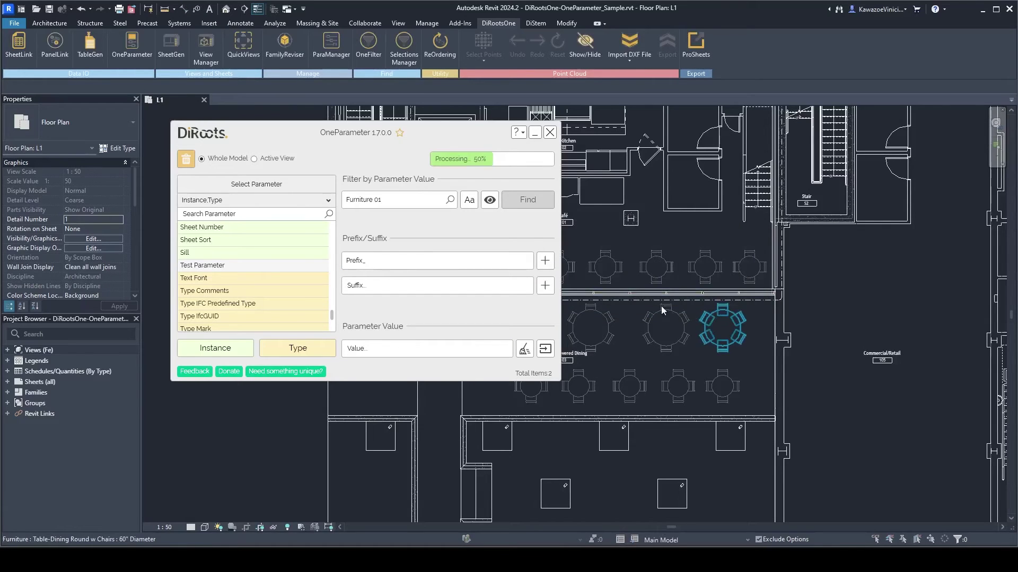
{"action": "left_click", "coordinate": [767, 295]}
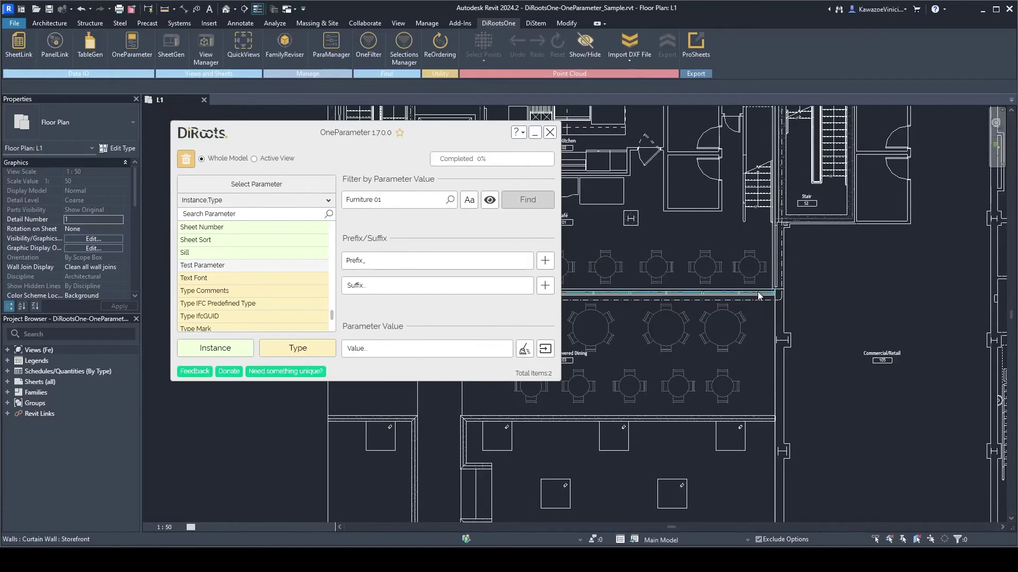
Check a table now reads 'Prefix_Furniture 01' and clear the Prefix box.
{"action": "left_click", "coordinate": [656, 267]}
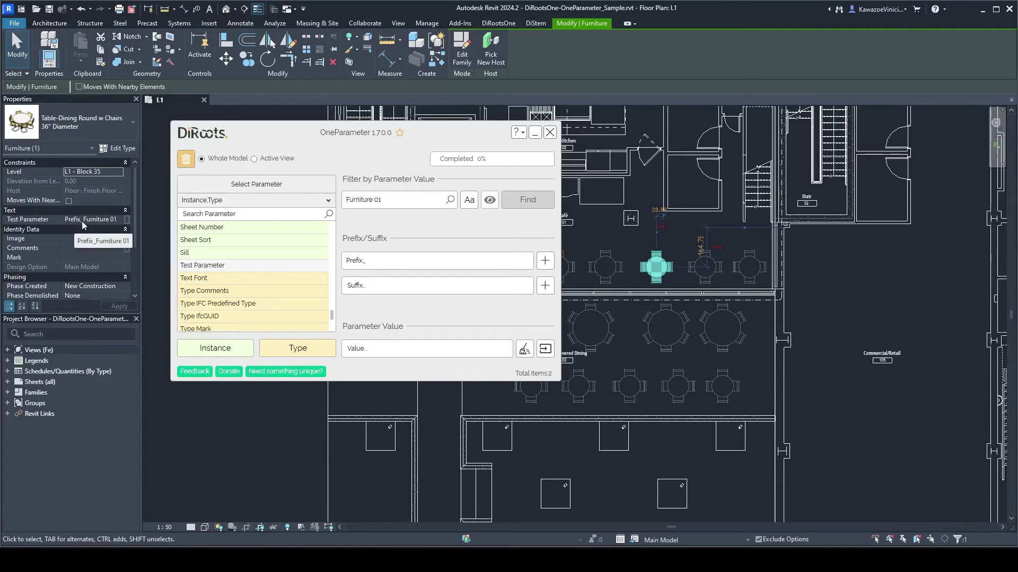
{"action": "double_click", "coordinate": [421, 260]}
{"action": "key", "text": "BackSpace"}
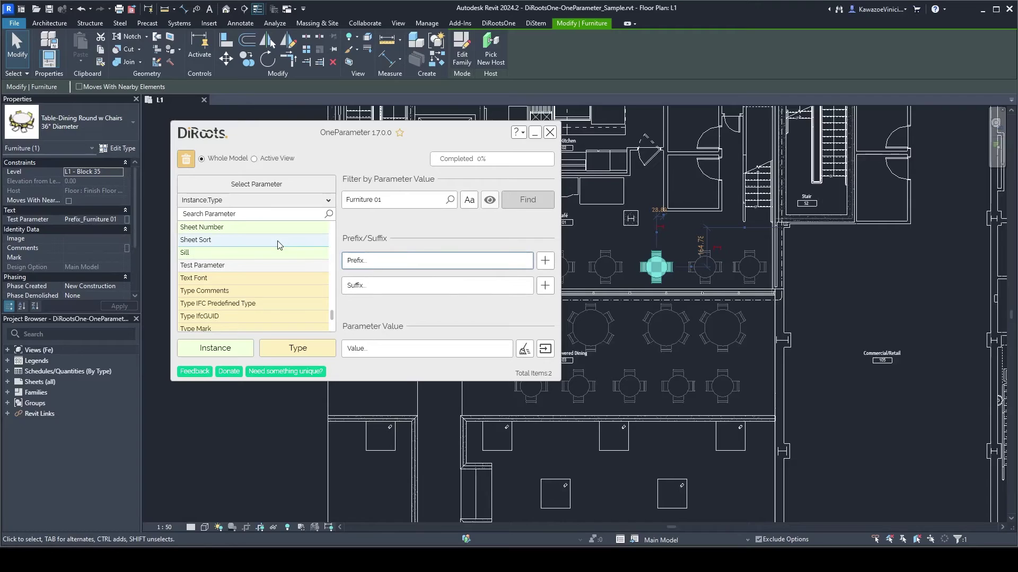
{"action": "left_click", "coordinate": [386, 288]}
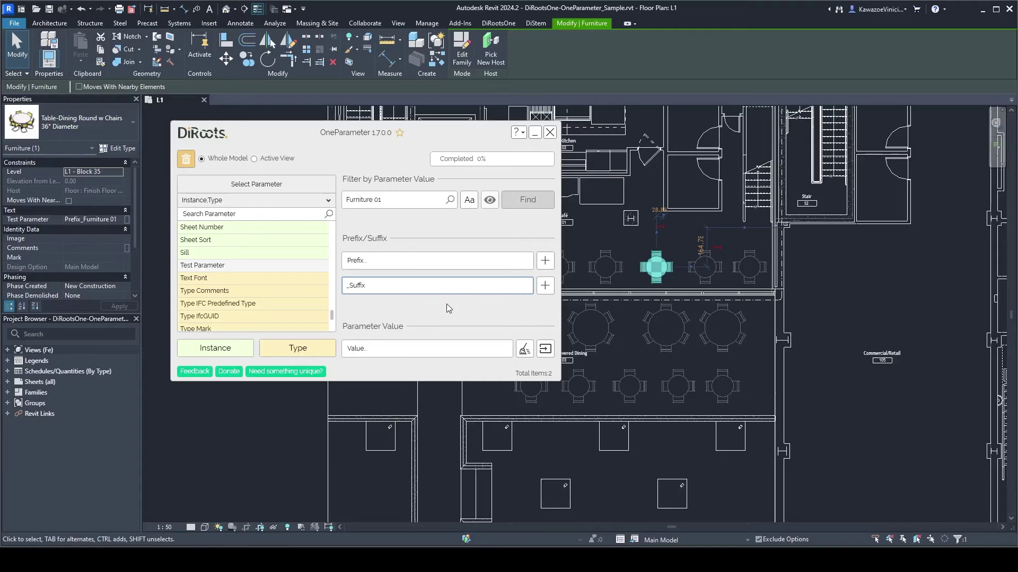
Append '_Suffix' to the filtered tables' Test Parameter and check a table's value.
{"action": "left_click", "coordinate": [545, 285]}
{"action": "left_click", "coordinate": [753, 301]}
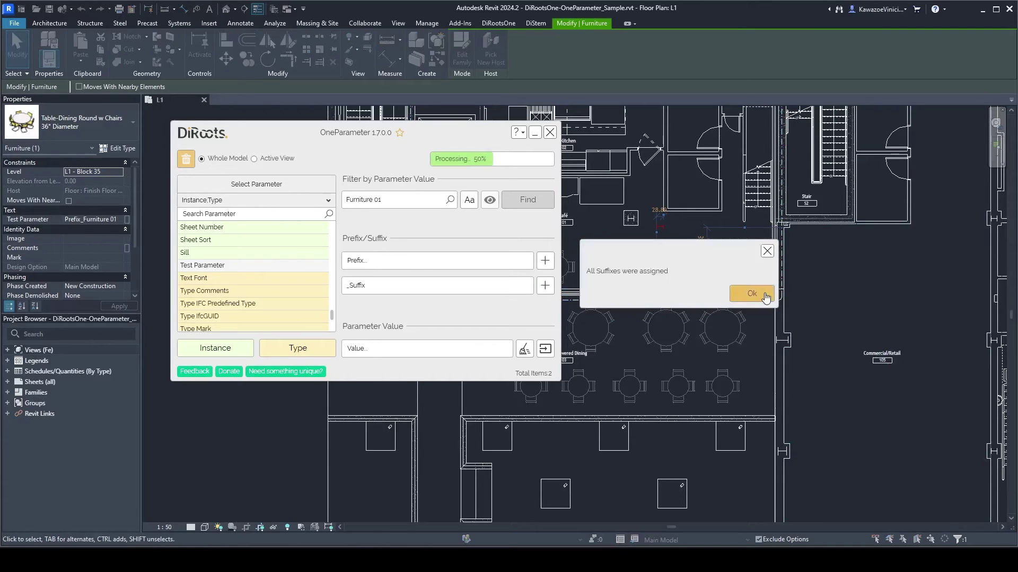
{"action": "left_click", "coordinate": [749, 295]}
{"action": "left_click", "coordinate": [822, 234]}
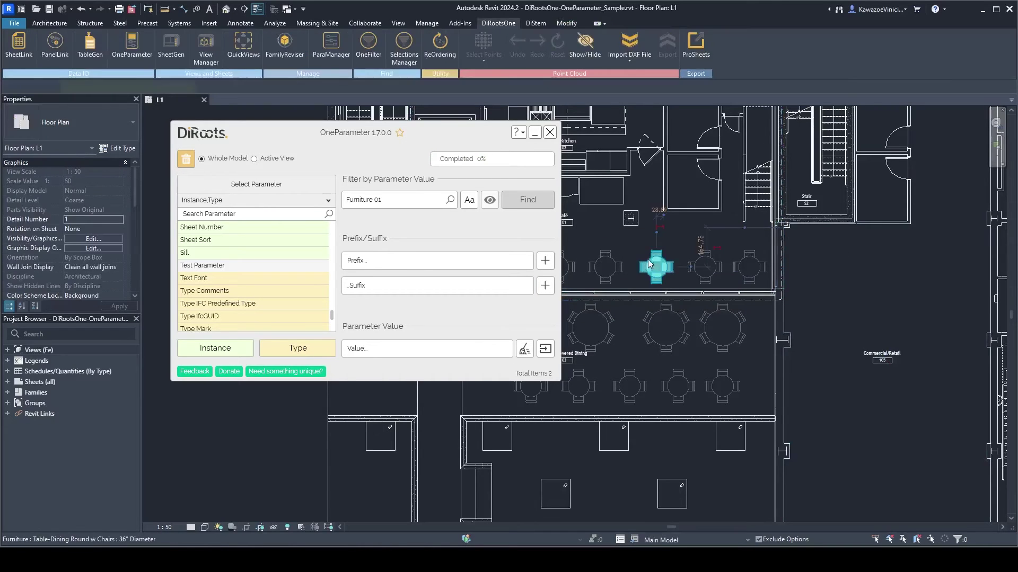
{"action": "left_click", "coordinate": [650, 260]}
{"action": "left_click", "coordinate": [99, 219]}
Widen the Properties panel, recheck a Furniture 01 table, and select the _Suffix text.
{"action": "key", "text": "Escape"}
{"action": "key", "text": "Escape"}
{"action": "left_click_drag", "start_coordinate": [141, 224], "coordinate": [211, 227]}
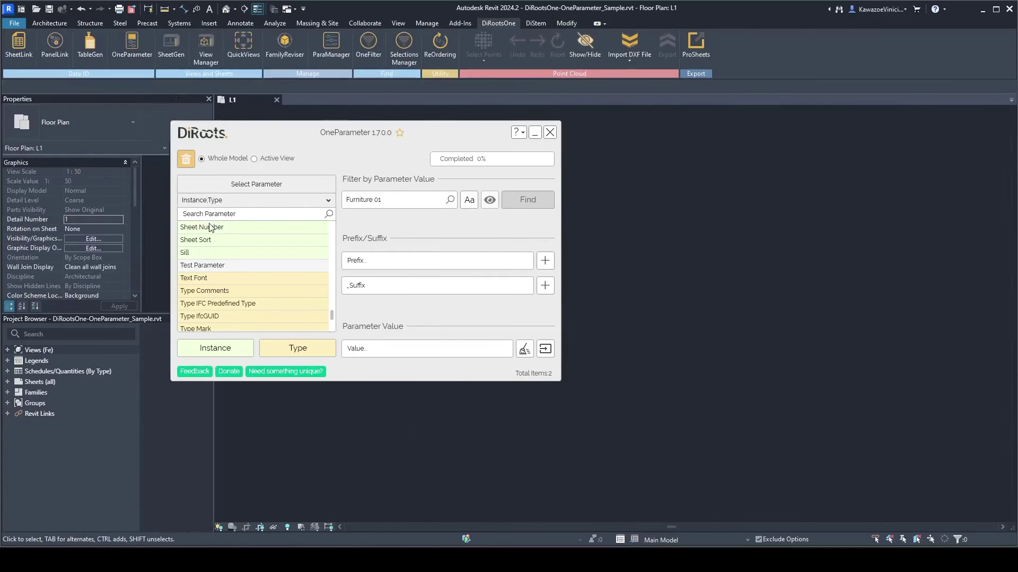
{"action": "left_click", "coordinate": [719, 267]}
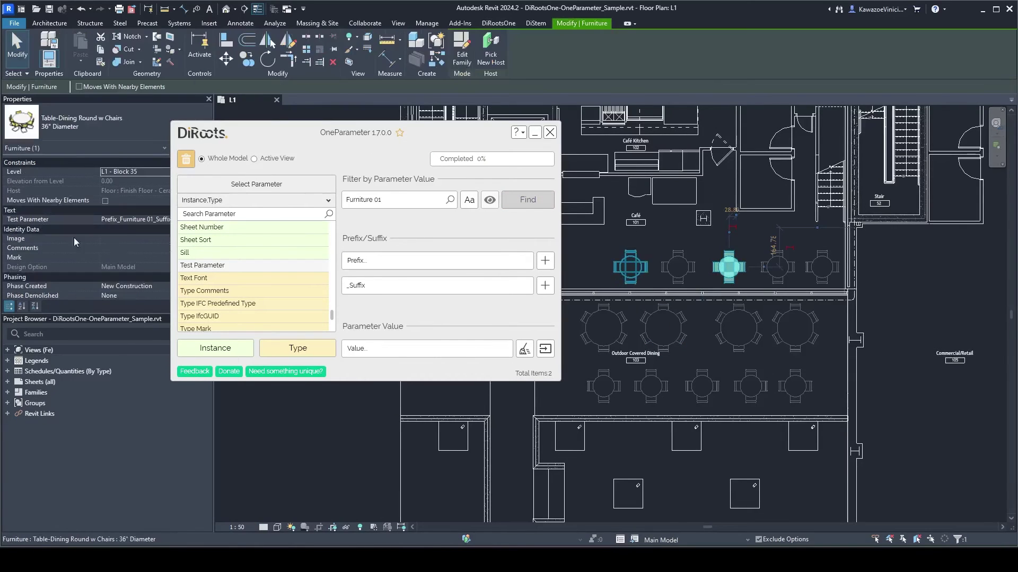
{"action": "left_click_drag", "start_coordinate": [272, 135], "coordinate": [386, 149]}
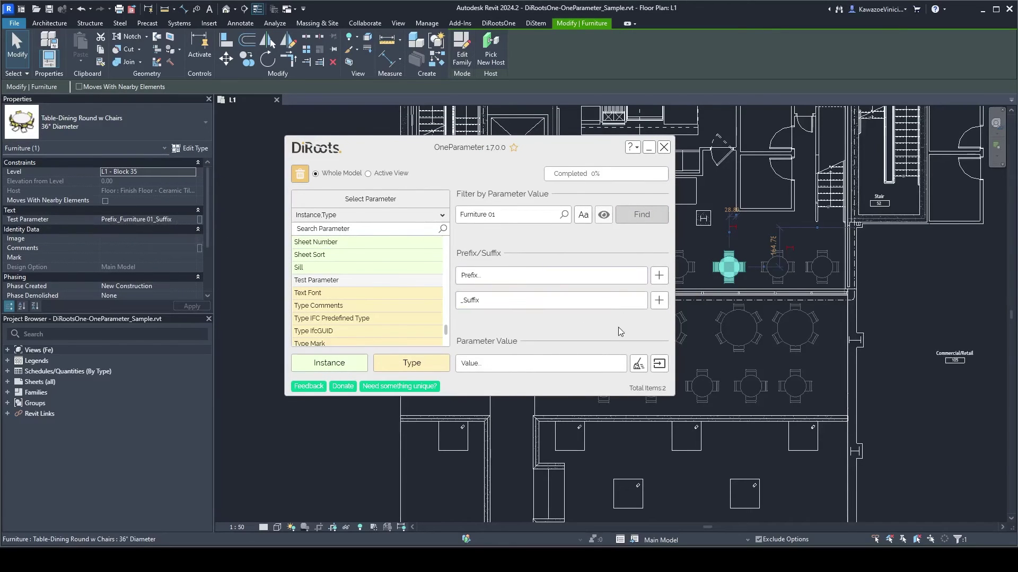
{"action": "left_click_drag", "start_coordinate": [504, 300], "coordinate": [419, 300]}
Clear the suffix and assign 'Parameter Value' to the two tables, overriding existing values.
{"action": "key", "text": "BackSpace"}
{"action": "left_click", "coordinate": [510, 365]}
{"action": "left_click_drag", "start_coordinate": [587, 150], "coordinate": [519, 151]}
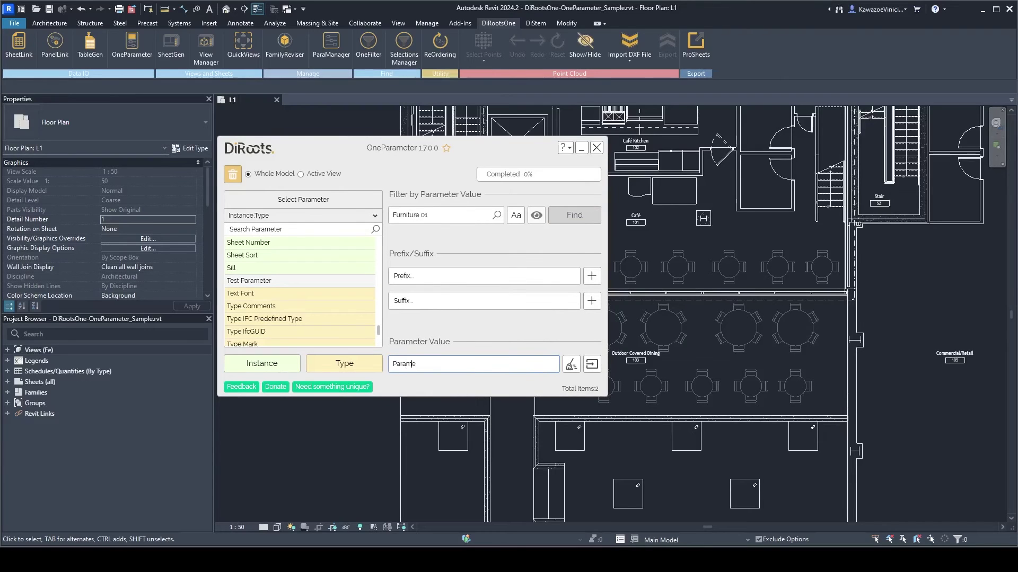
{"action": "left_click", "coordinate": [592, 364]}
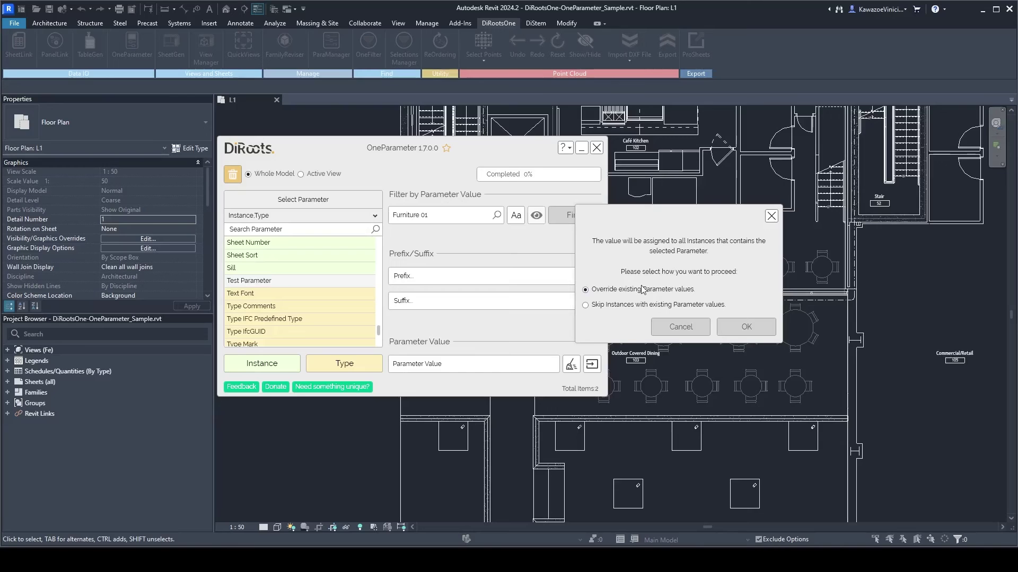
{"action": "left_click", "coordinate": [759, 331]}
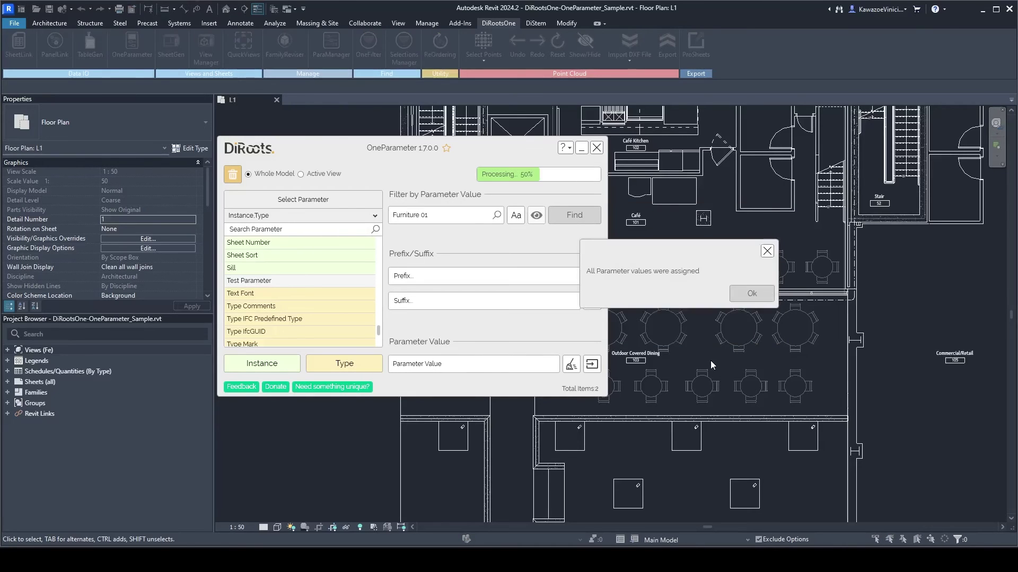
{"action": "left_click", "coordinate": [752, 294]}
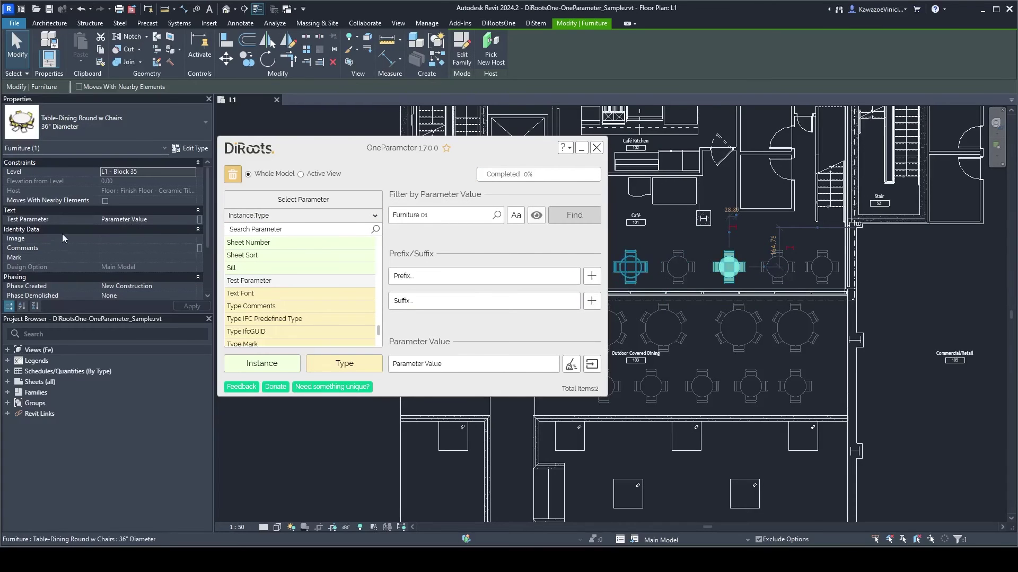
{"action": "left_click", "coordinate": [950, 274]}
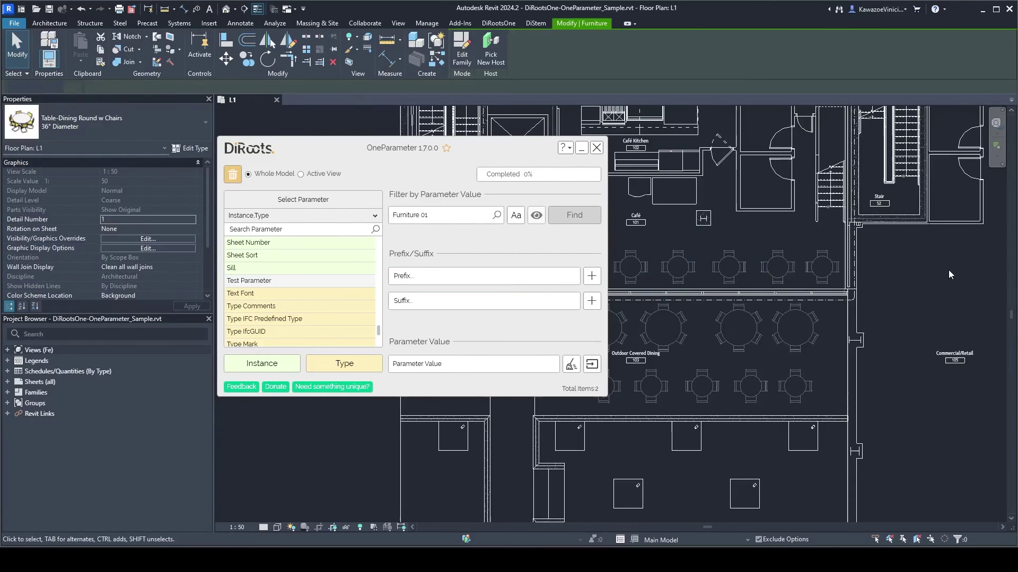
Clear the tables' Test Parameter values, verify a table, and remove the 'Furniture 01' filter.
{"action": "left_click", "coordinate": [571, 365]}
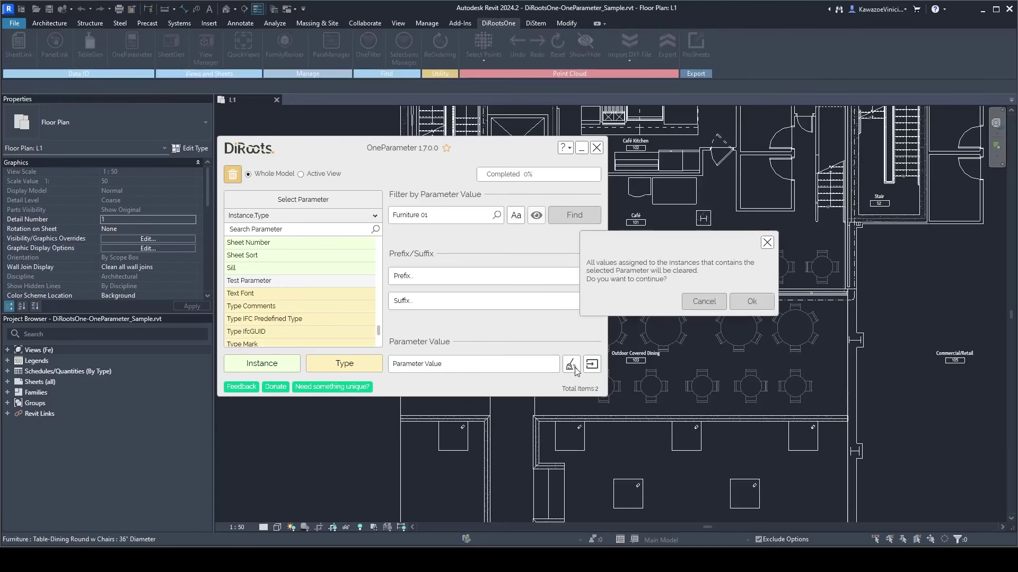
{"action": "left_click", "coordinate": [756, 302]}
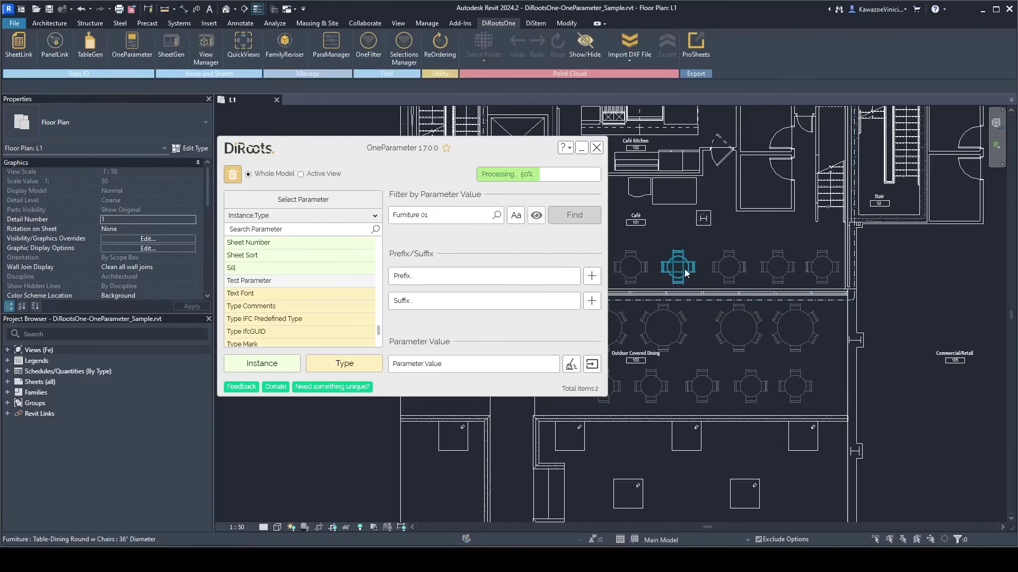
{"action": "left_click", "coordinate": [747, 292]}
{"action": "left_click", "coordinate": [682, 272]}
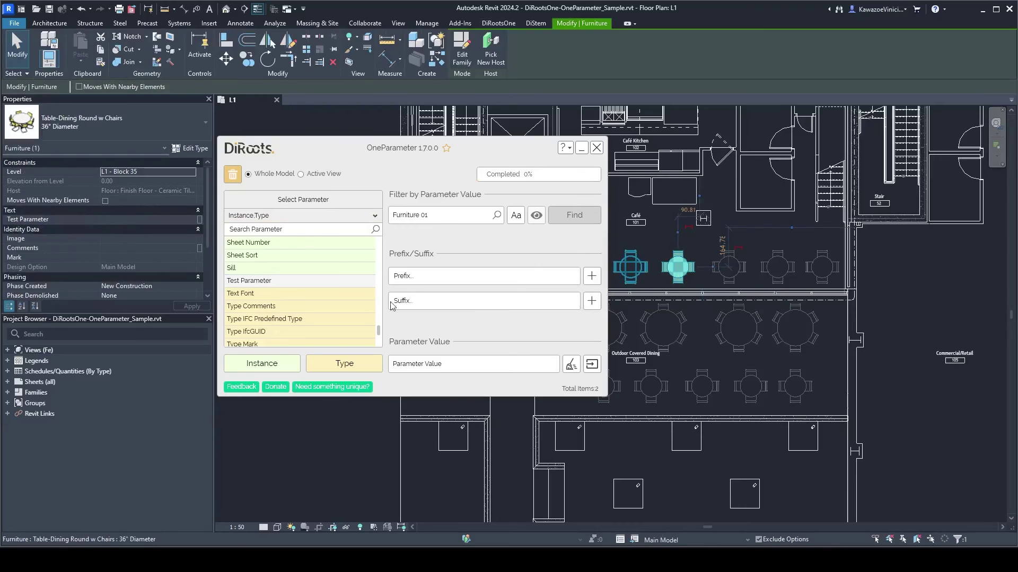
{"action": "triple_click", "coordinate": [451, 215]}
{"action": "key", "text": "BackSpace"}
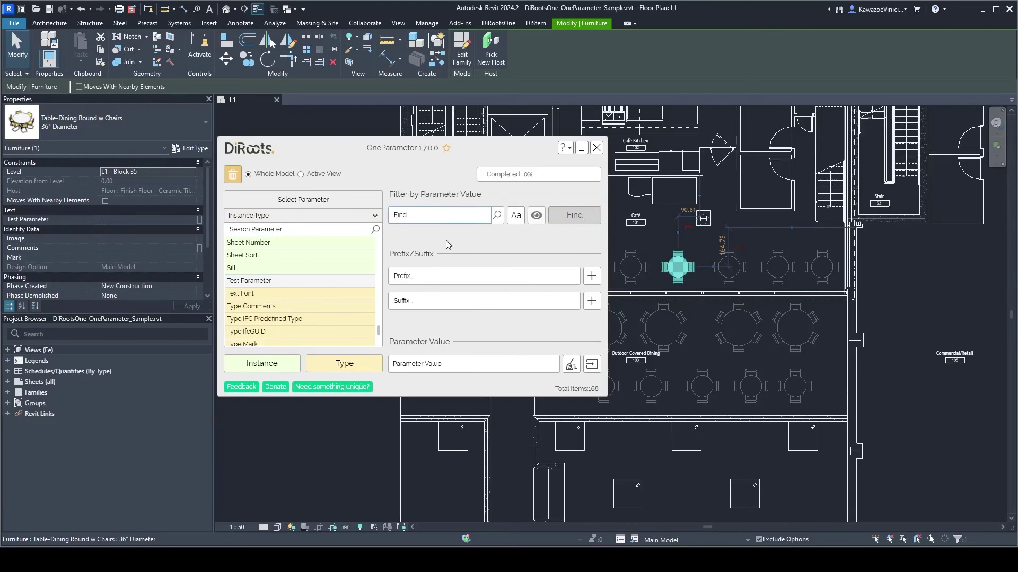
Set Test Parameter to 'Test Parameter Value' on all 168 instances, overriding existing values.
{"action": "left_click", "coordinate": [488, 365]}
{"action": "key", "text": "ctrl+a"}
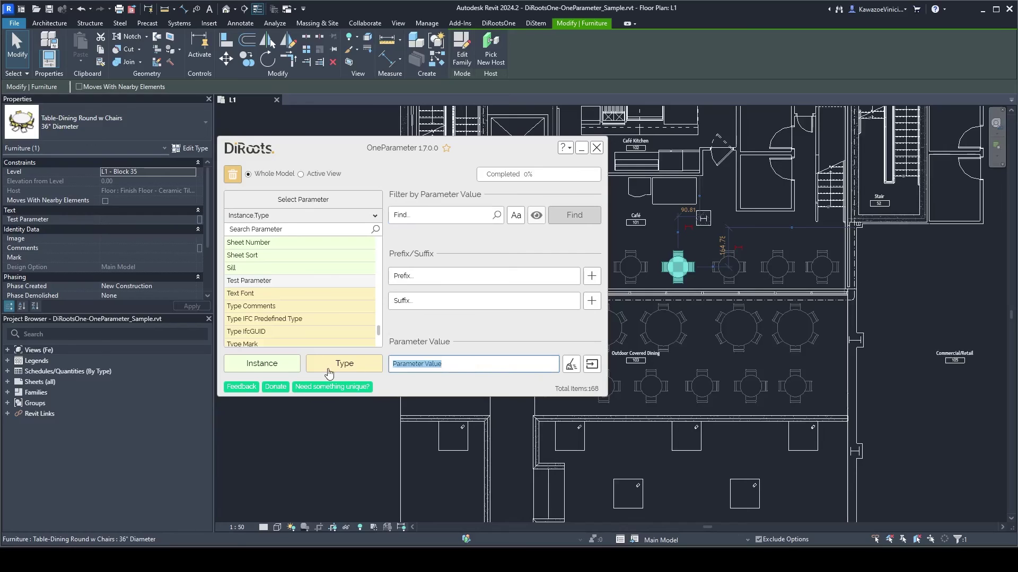
{"action": "type", "text": "T"}
{"action": "left_click", "coordinate": [667, 366]}
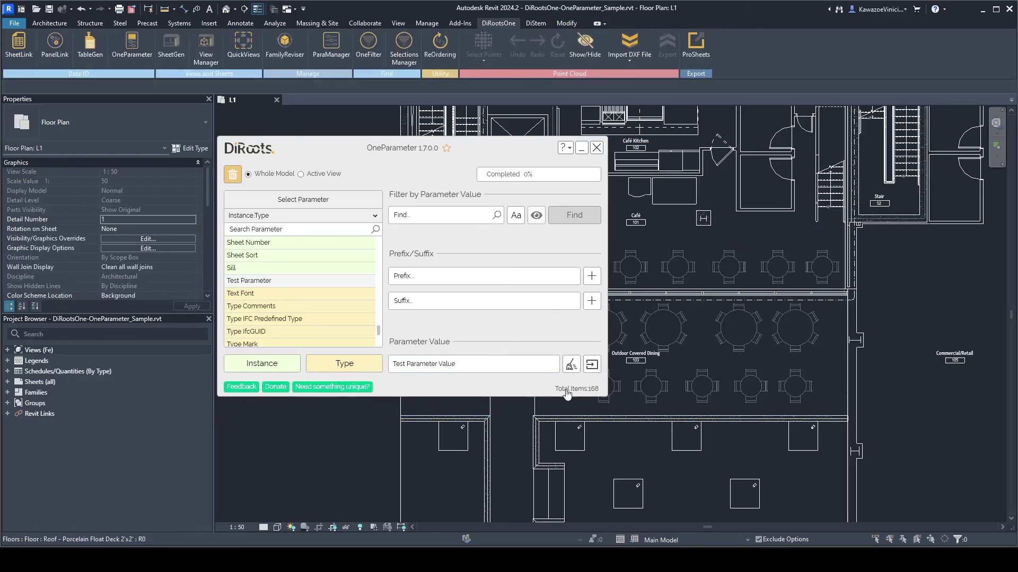
{"action": "left_click", "coordinate": [592, 364]}
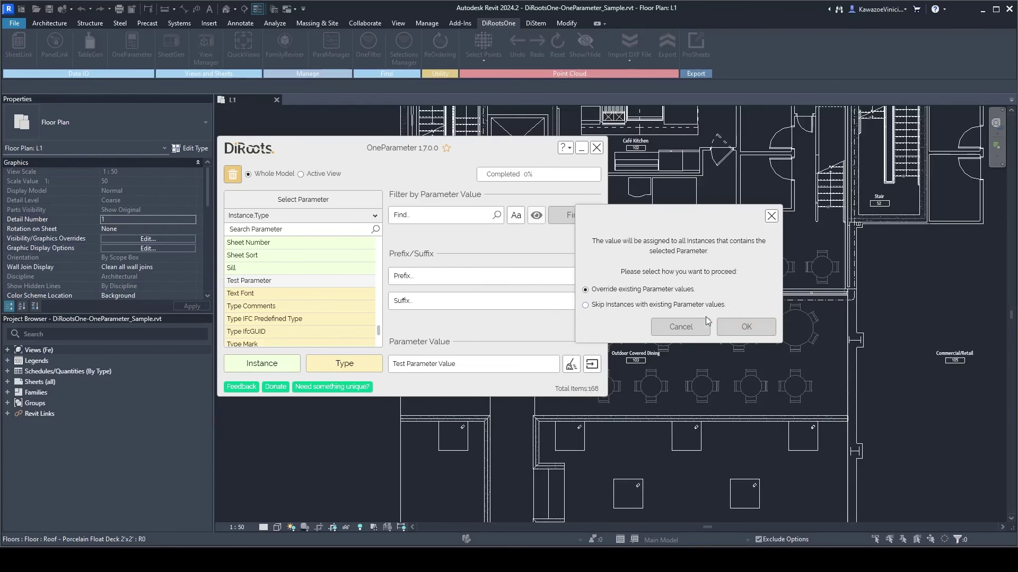
{"action": "left_click", "coordinate": [746, 327]}
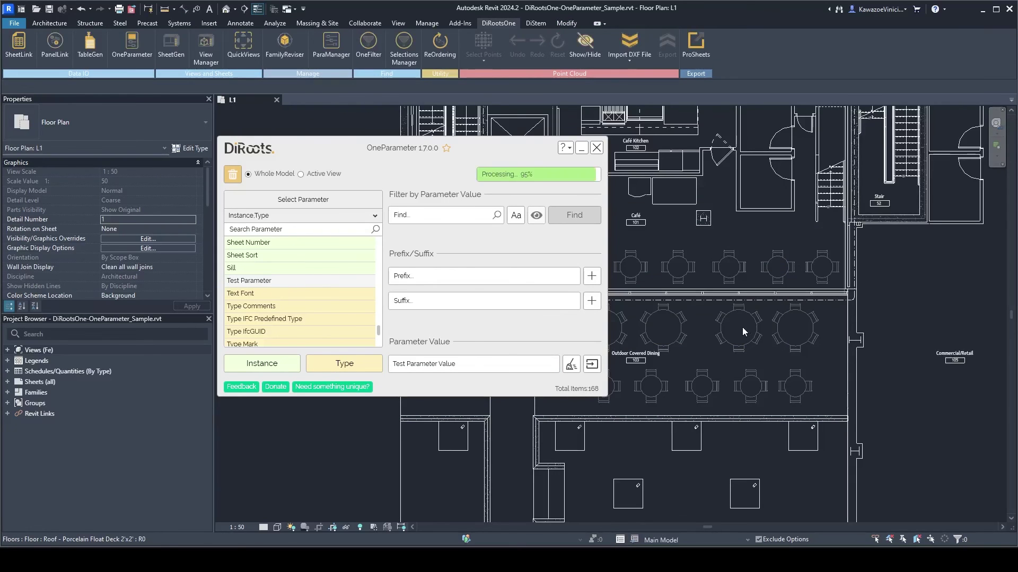
{"action": "left_click", "coordinate": [752, 292]}
Check several dining tables, including the 36" and 60" ones, for the new value.
{"action": "left_click", "coordinate": [729, 266]}
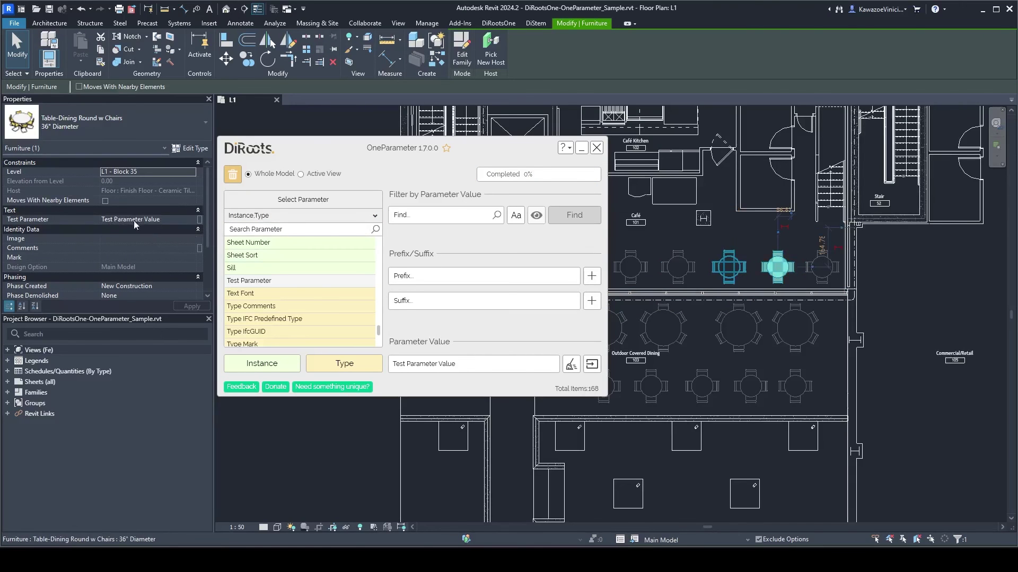
{"action": "left_click", "coordinate": [823, 280]}
{"action": "left_click", "coordinate": [830, 282]}
{"action": "left_click", "coordinate": [795, 327]}
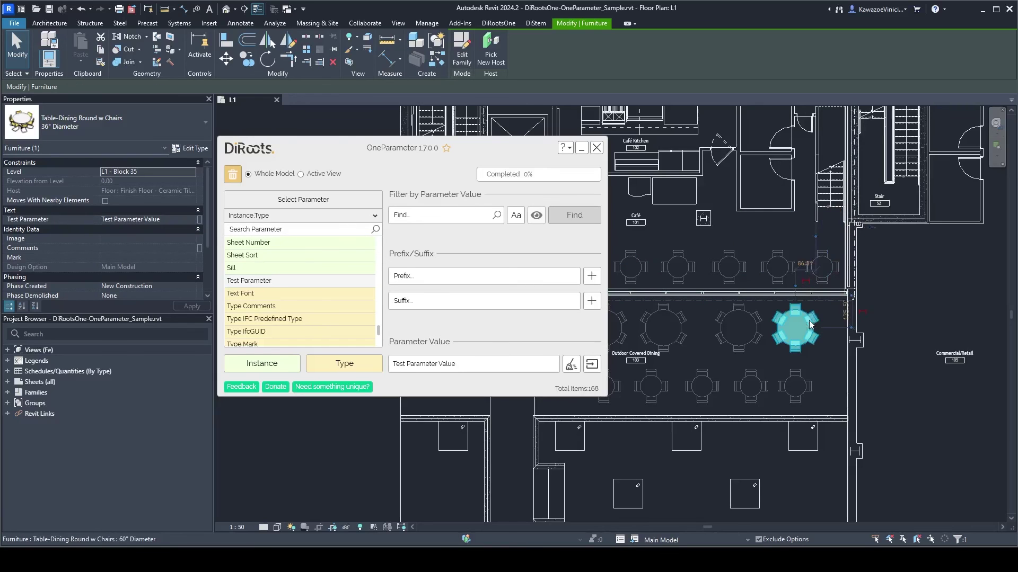
{"action": "left_click", "coordinate": [315, 479]}
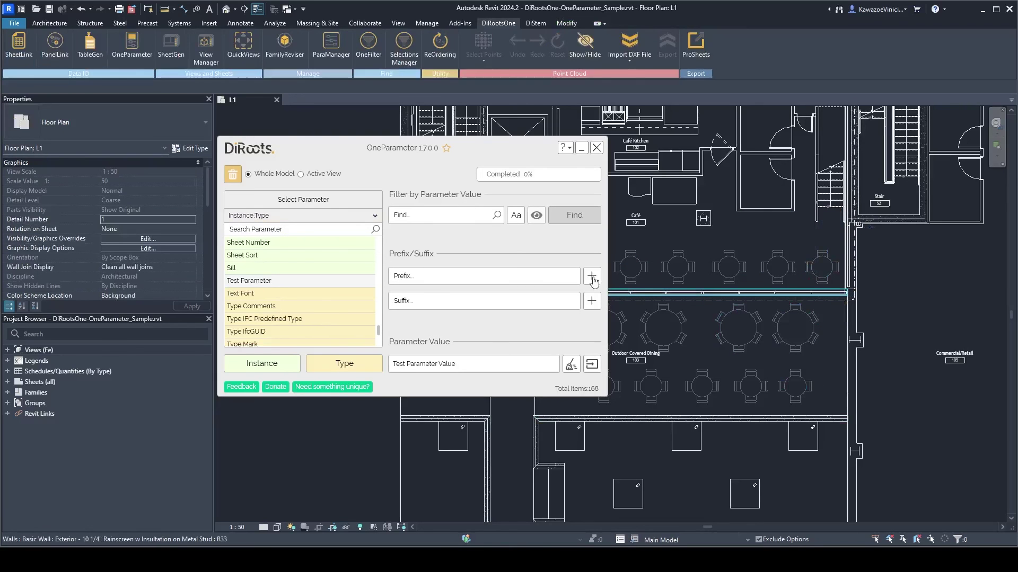
{"action": "left_click_drag", "start_coordinate": [402, 153], "coordinate": [508, 185]}
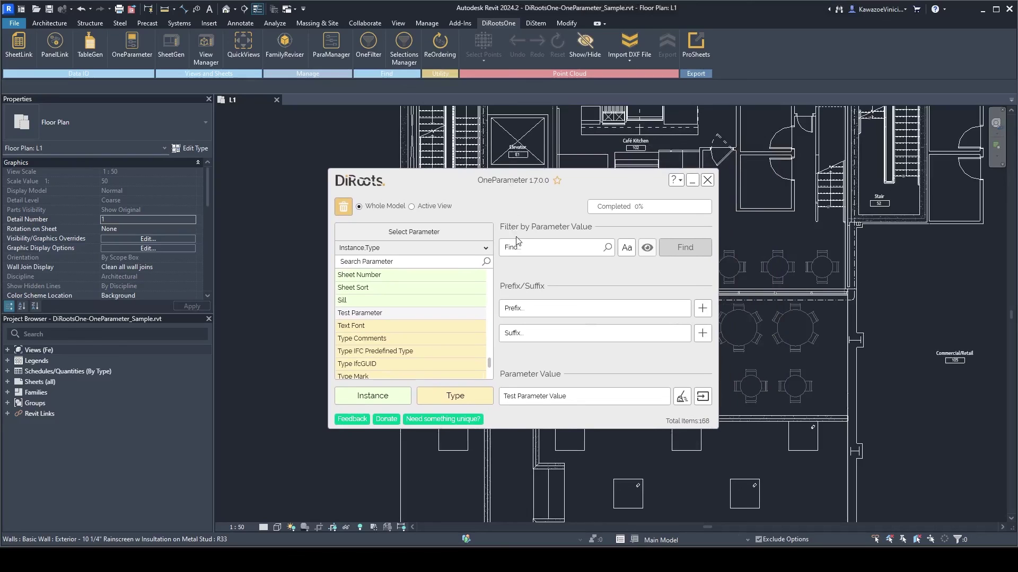